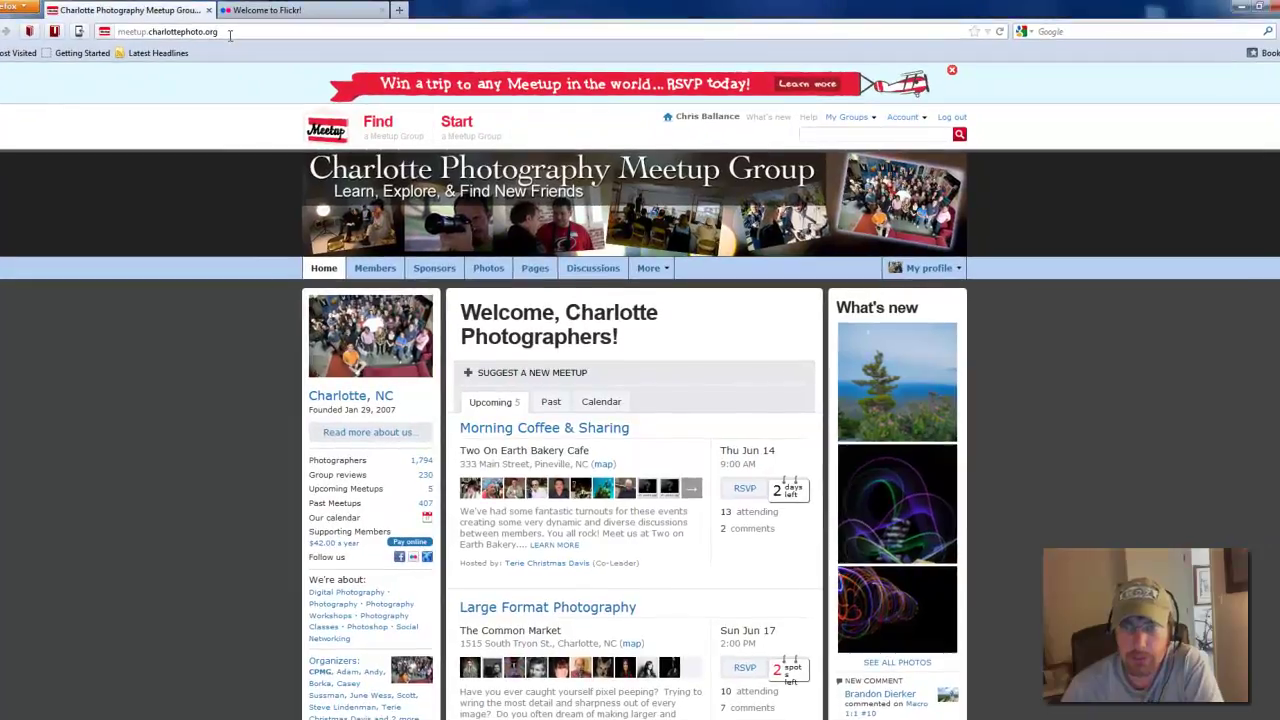
# Open the Charlotte Photography Meetup Group message board's General Discussion Forum from its Discussions tab.
pyautogui.click(230, 35)
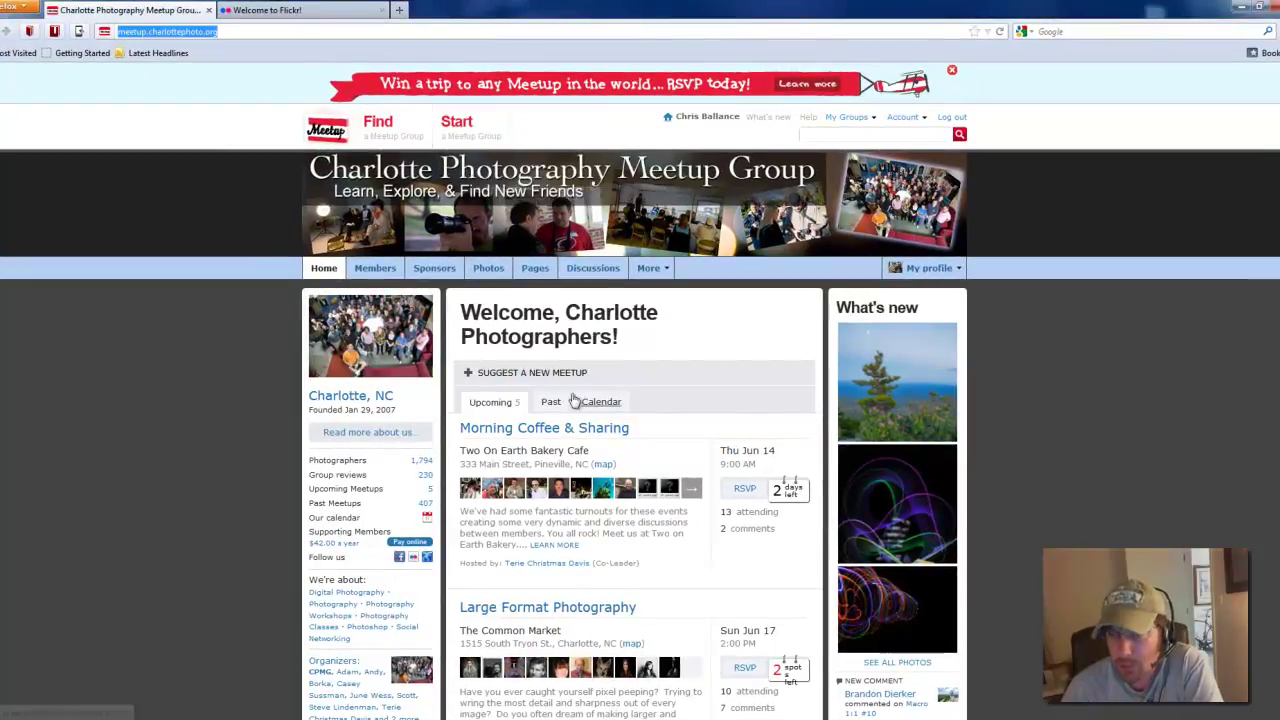
pyautogui.scroll(-3, 575, 410)
pyautogui.scroll(2, 519, 355)
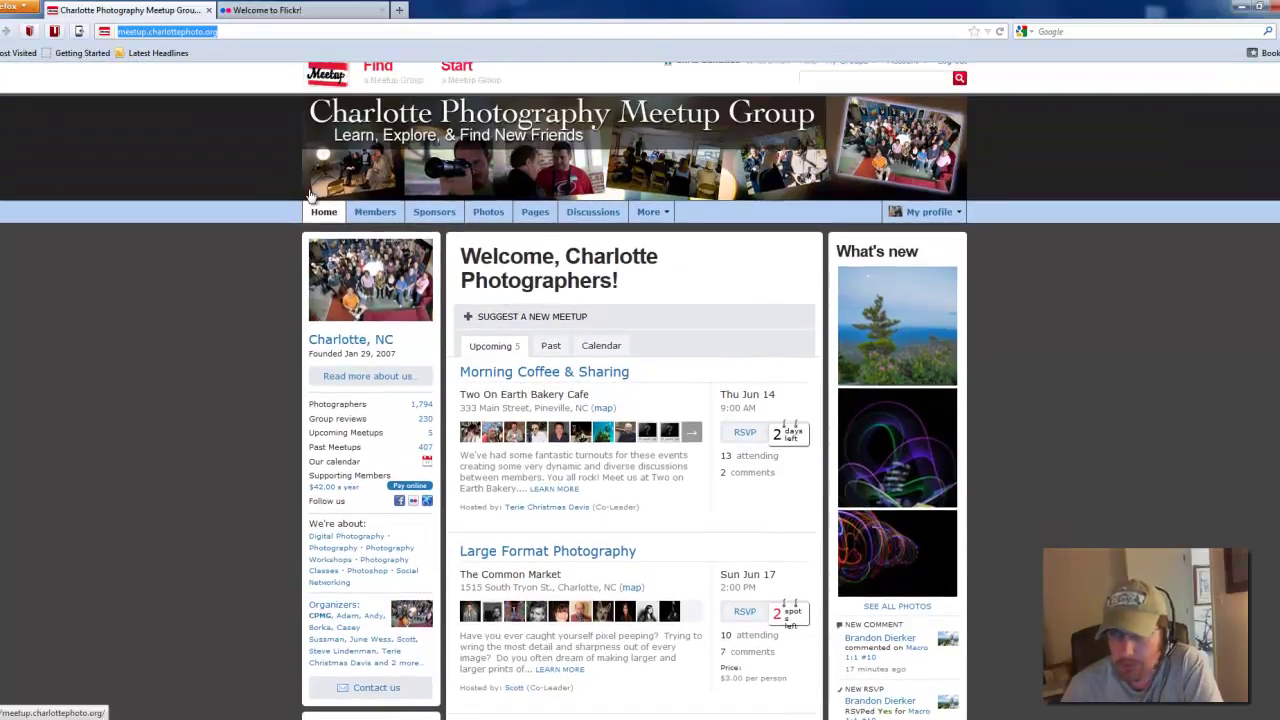
pyautogui.click(594, 213)
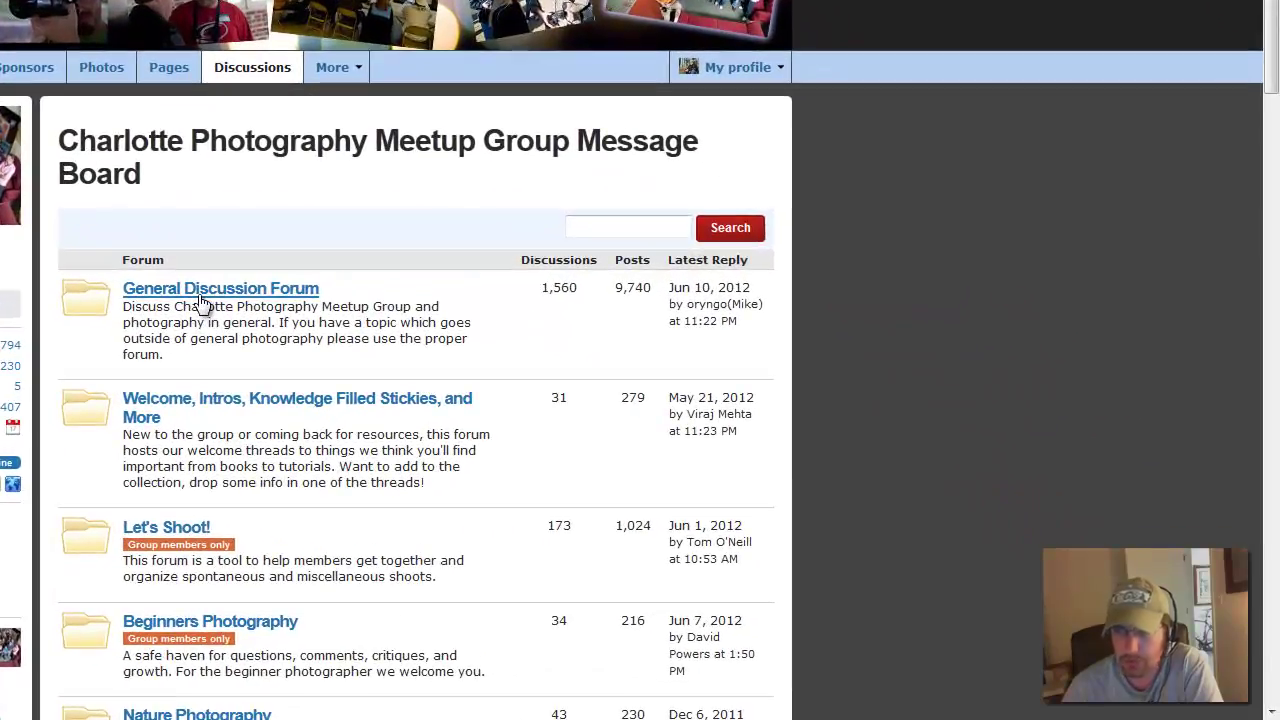
pyautogui.click(553, 422)
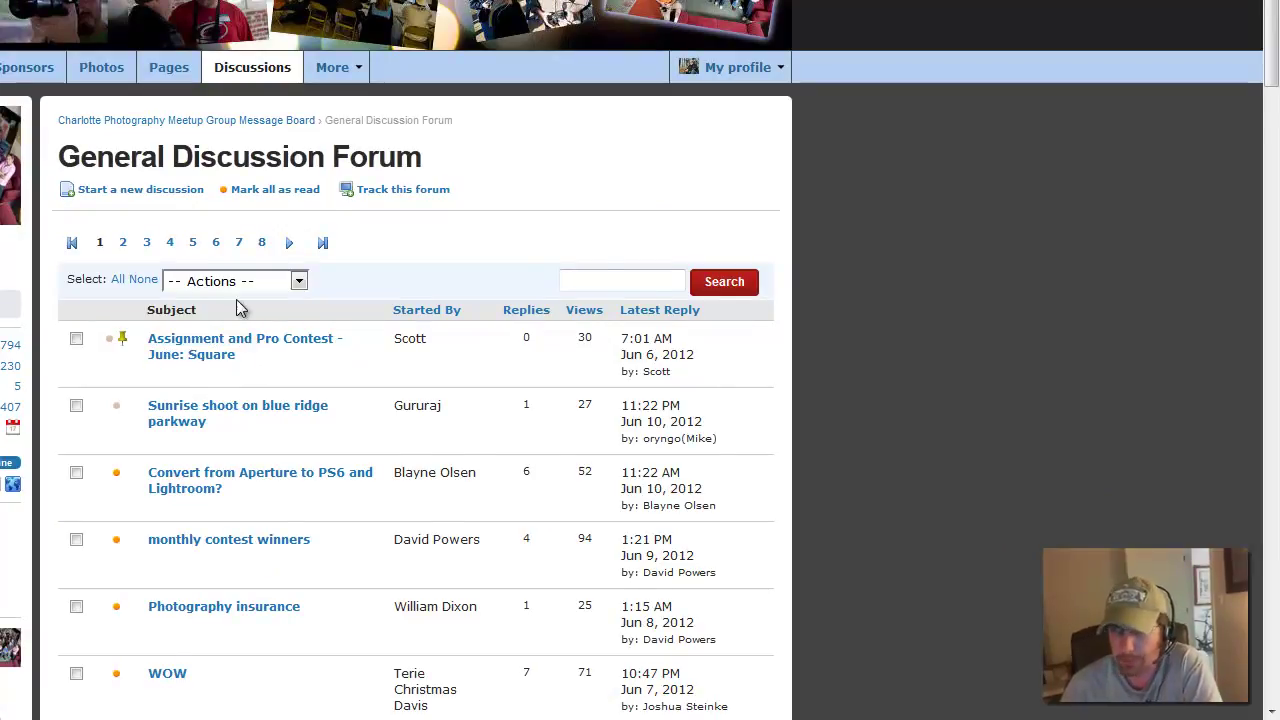
# Open the 'Assignment and Pro Contest - June: Square' thread and select its Flickr tag CPMG0612SA.
pyautogui.click(250, 346)
pyautogui.scroll(-1, 636, 425)
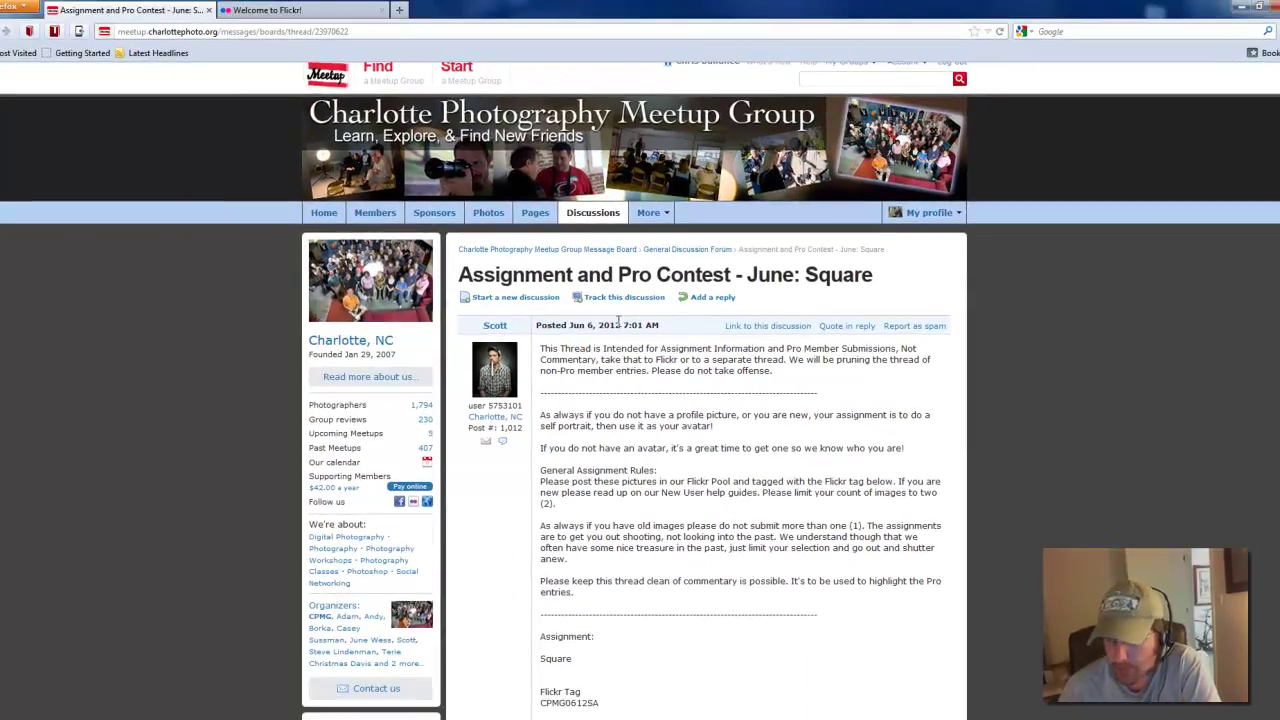
pyautogui.scroll(-3, 578, 490)
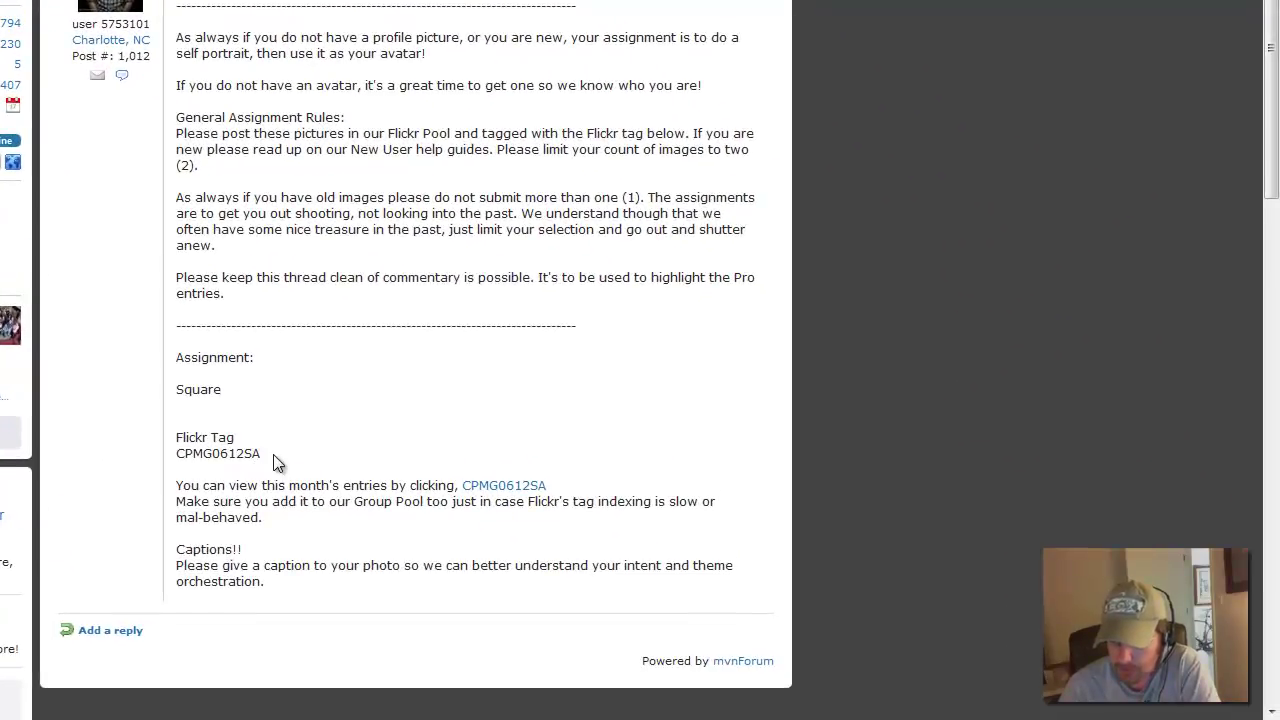
pyautogui.moveTo(264, 455); pyautogui.dragTo(196, 458)
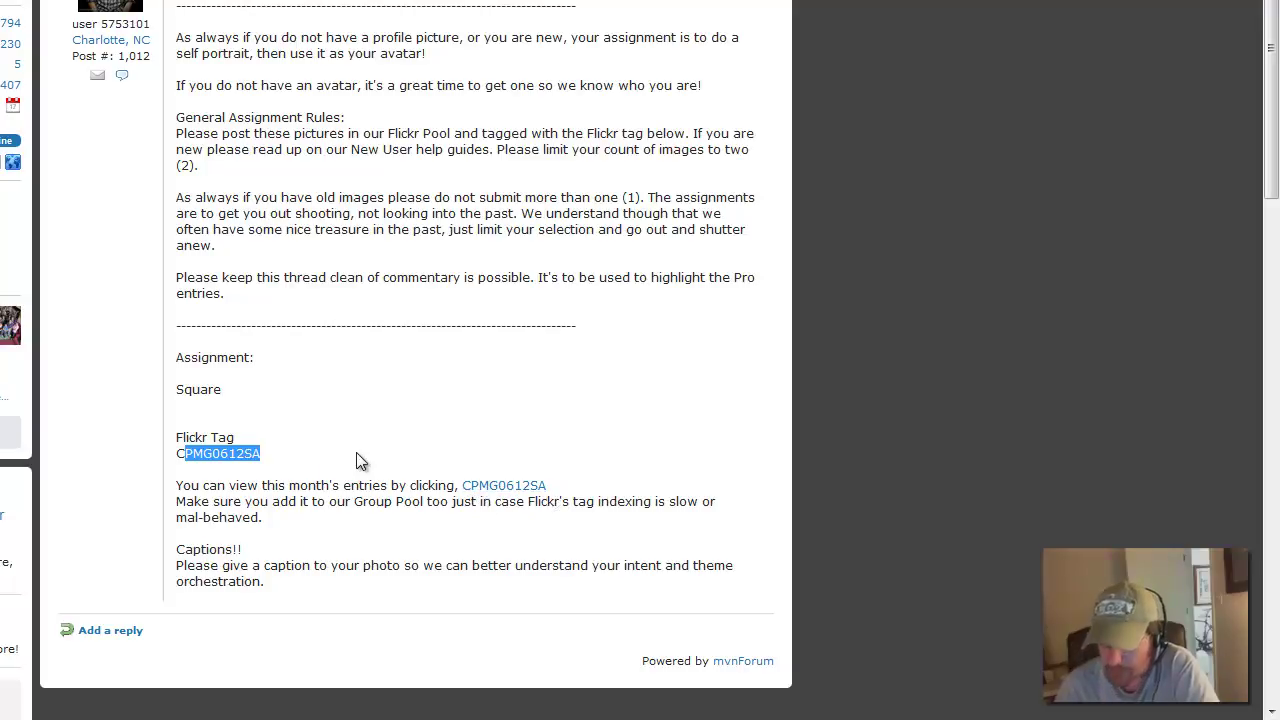
# Switch to Flickr in Firefox and open the Sunset Tower photo from your photostream.
pyautogui.click(195, 446)
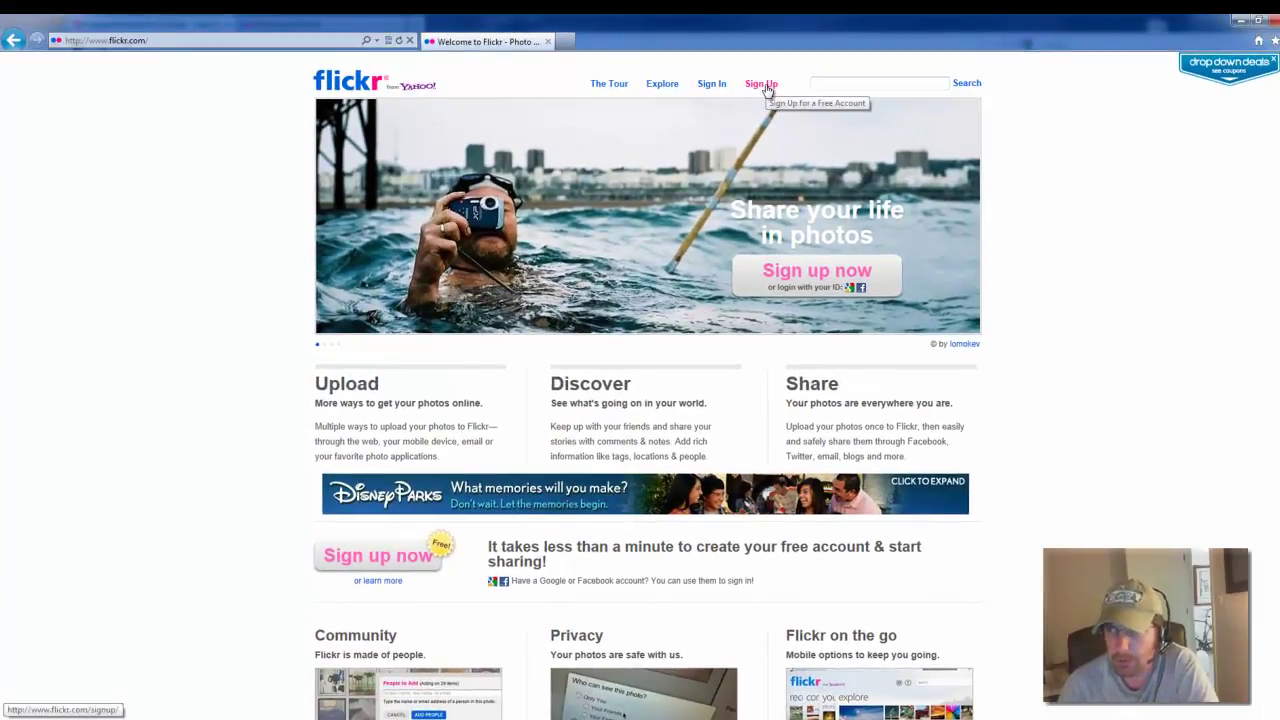
pyautogui.click(764, 86)
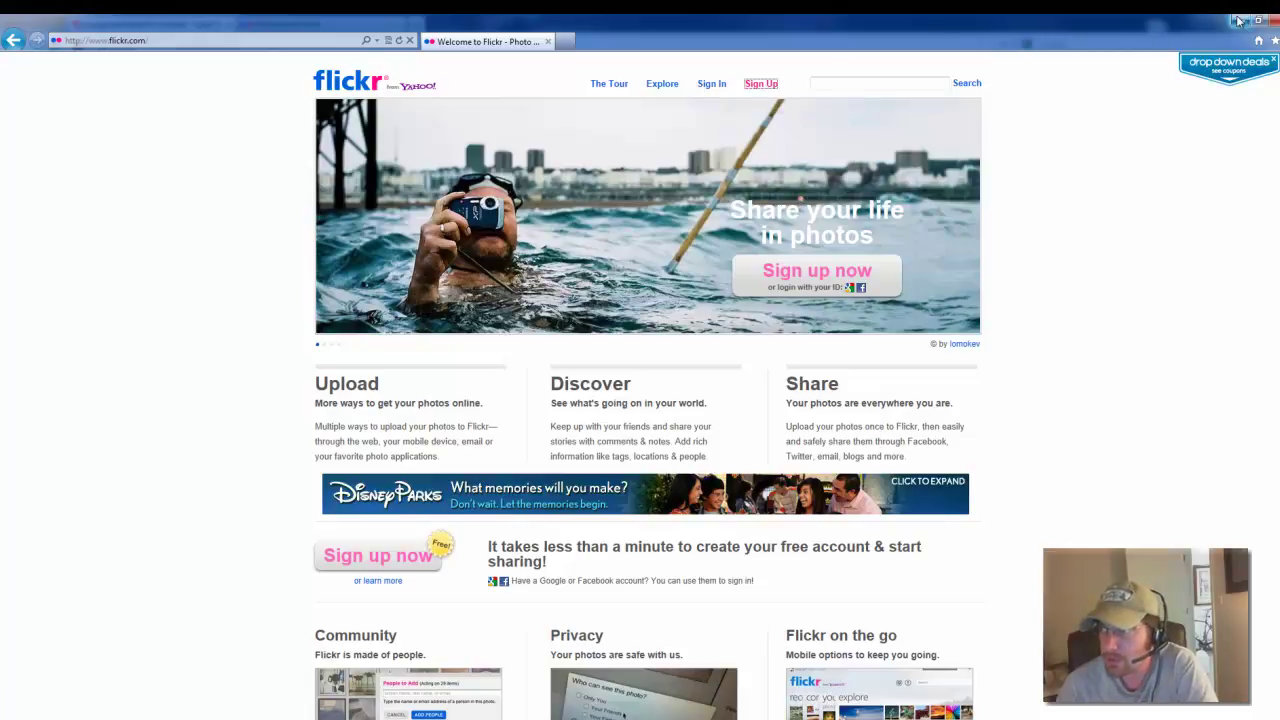
pyautogui.click(1238, 20)
pyautogui.click(343, 23)
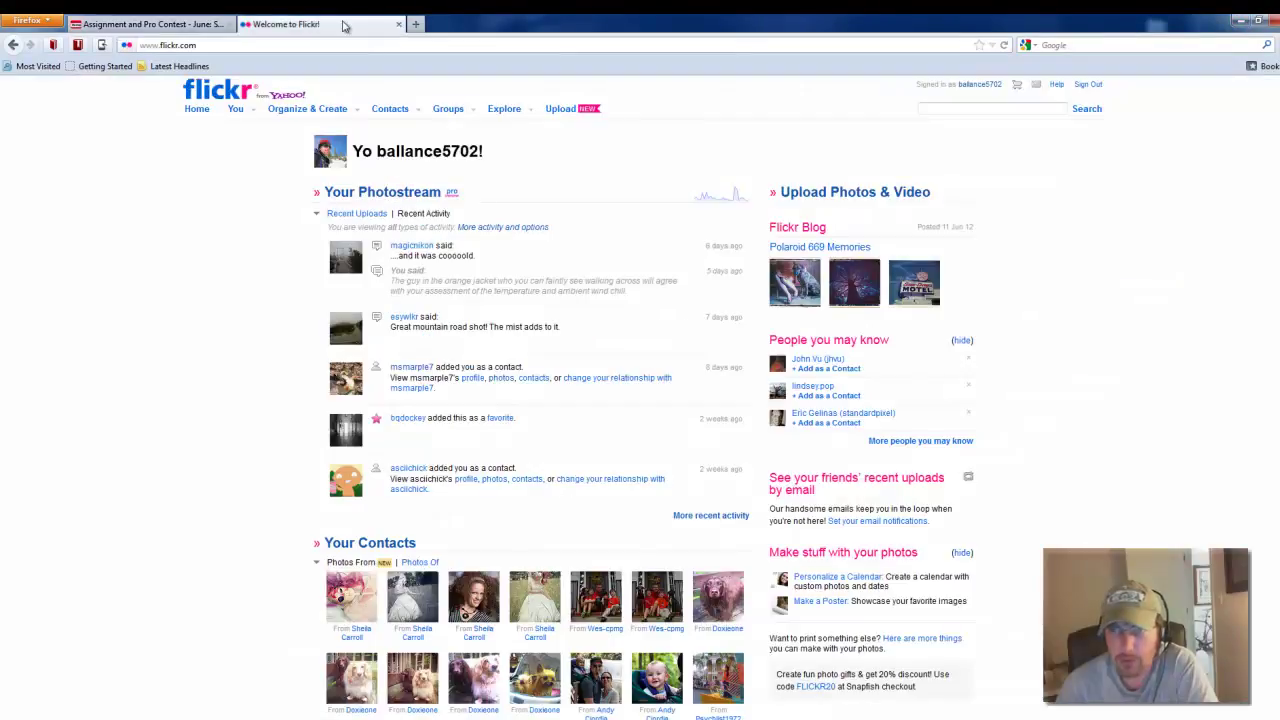
pyautogui.click(413, 195)
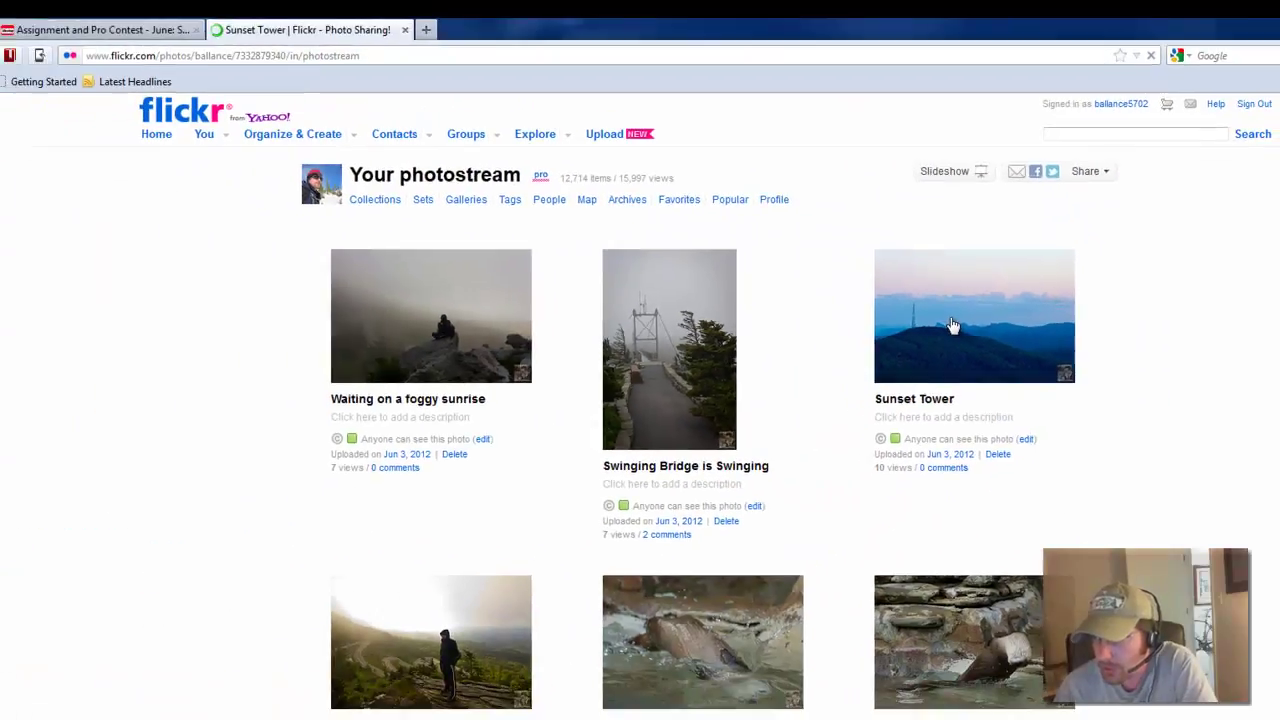
pyautogui.click(957, 328)
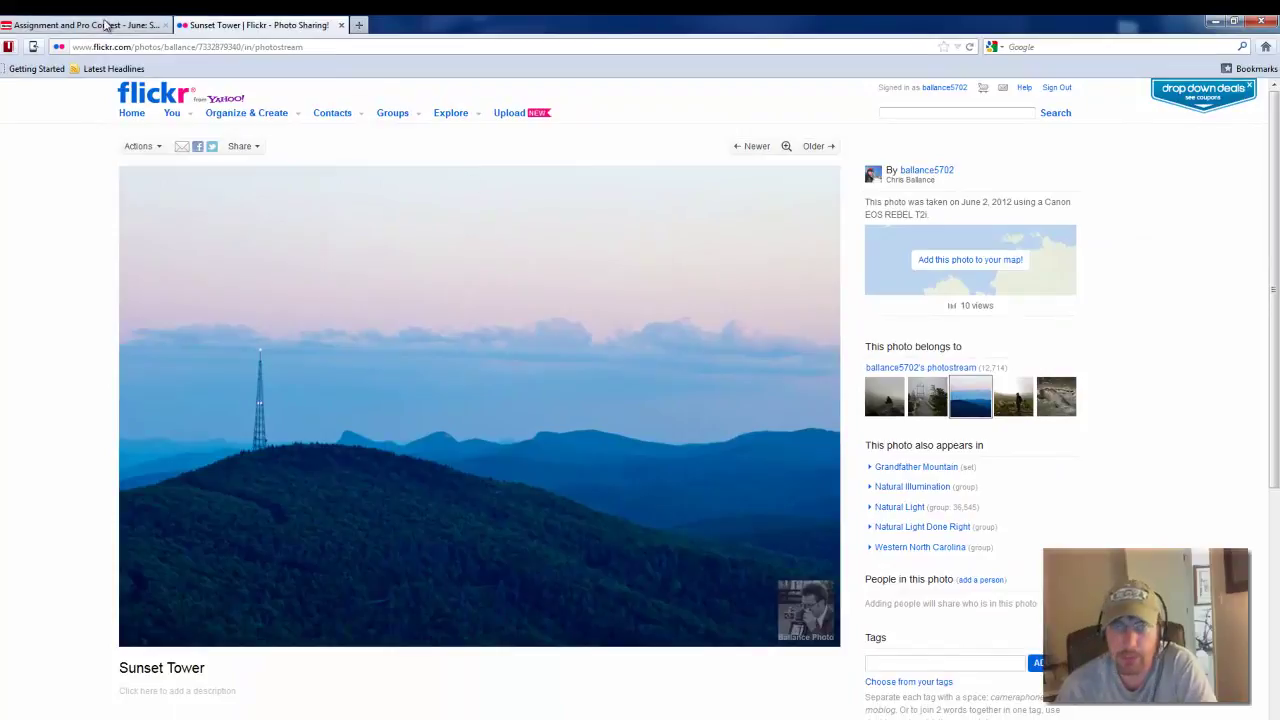
# Copy CPMG0612SA from the Meetup thread and add it as a tag on Sunset Tower.
pyautogui.click(104, 26)
pyautogui.doubleClick(525, 556)
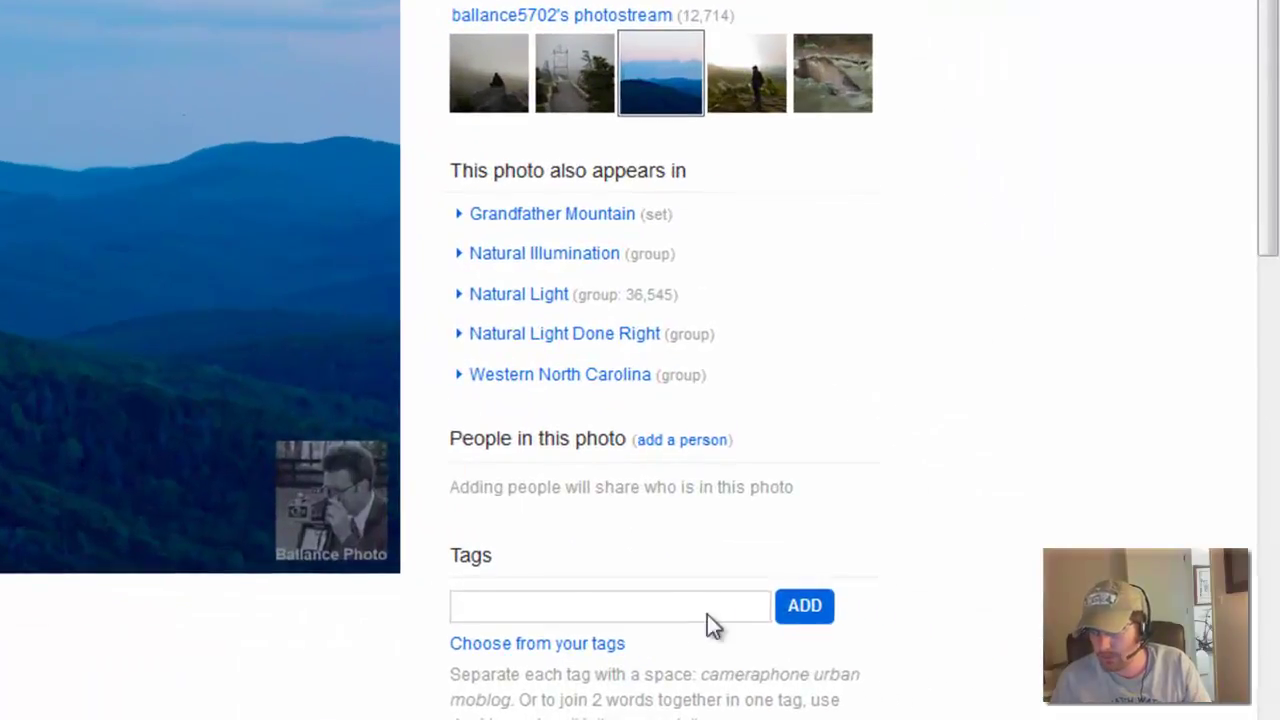
pyautogui.write('CPMG0612SA')
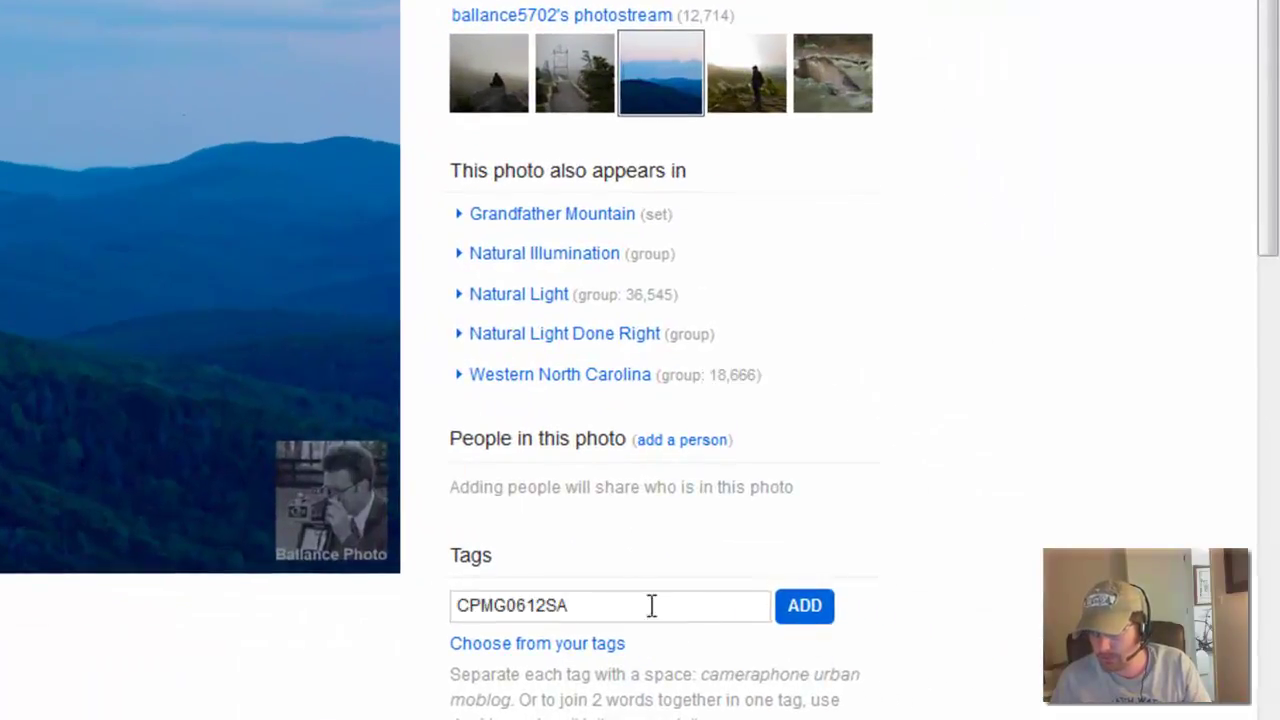
pyautogui.click(799, 614)
pyautogui.doubleClick(480, 600)
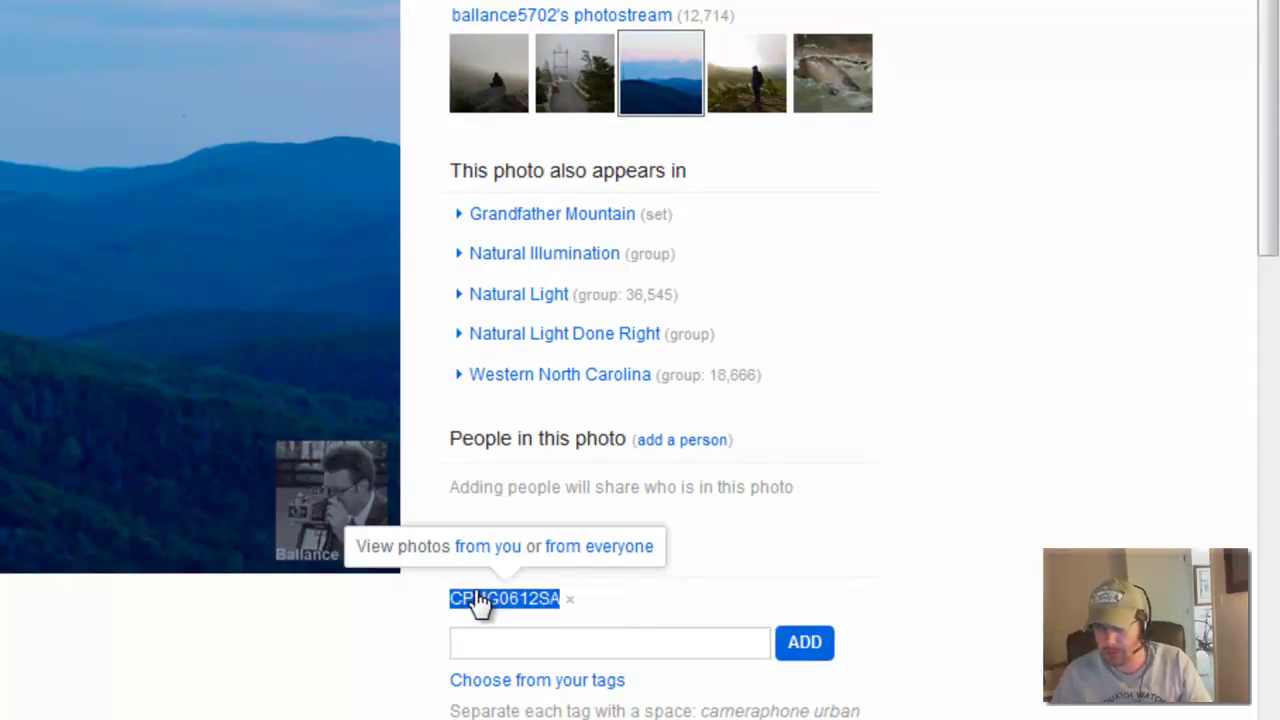
pyautogui.click(447, 598)
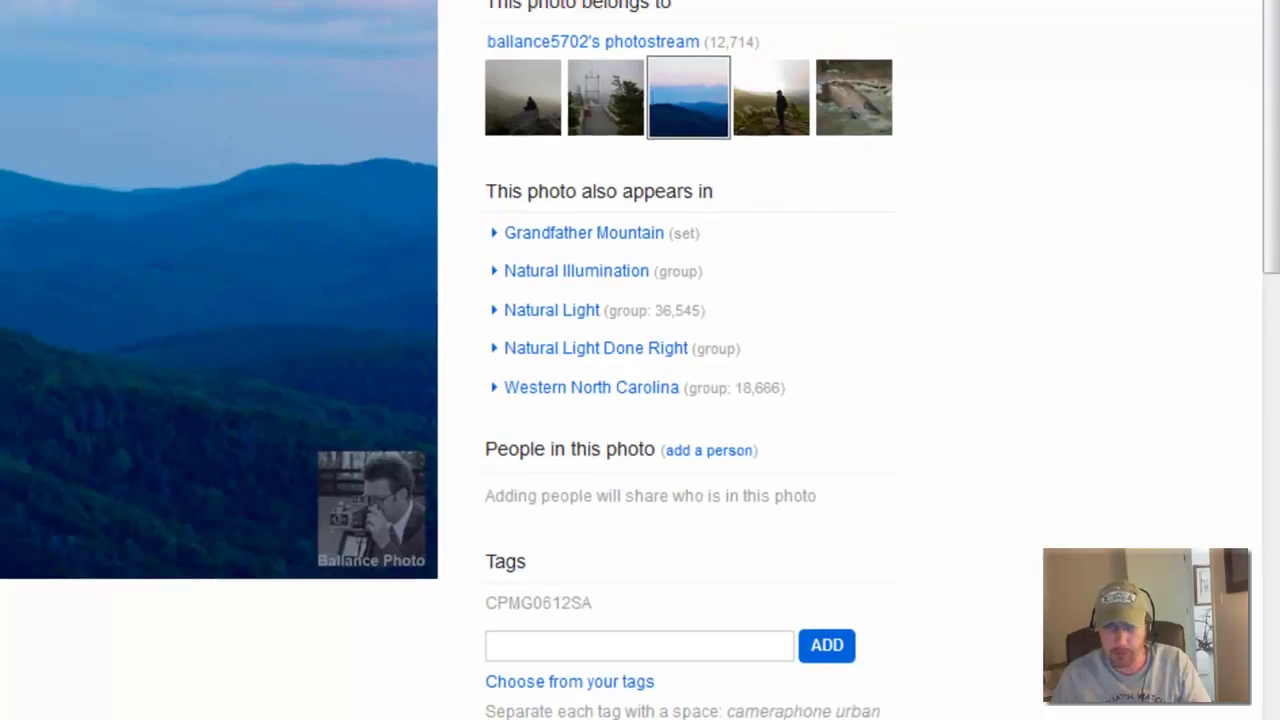
# Search groups for 'cpmg' and add the photo to Charlotte Photography Meetup Group (CPMG).
pyautogui.click(126, 111)
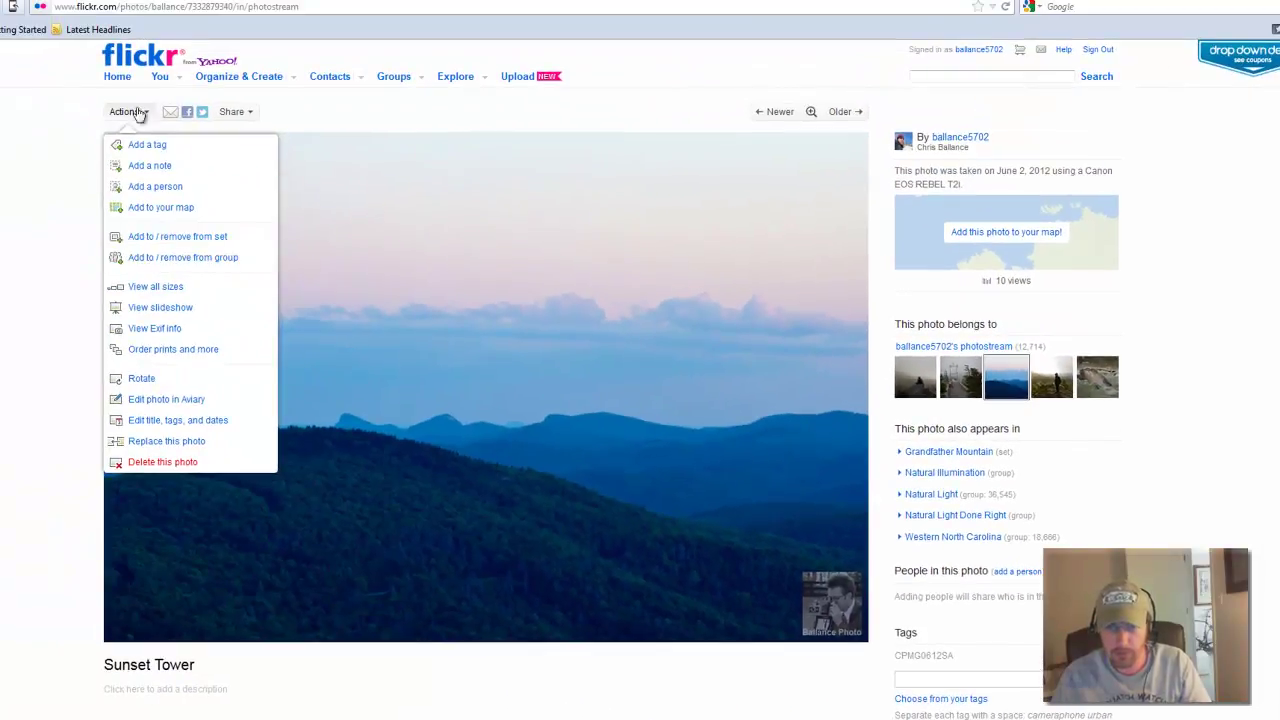
pyautogui.click(151, 123)
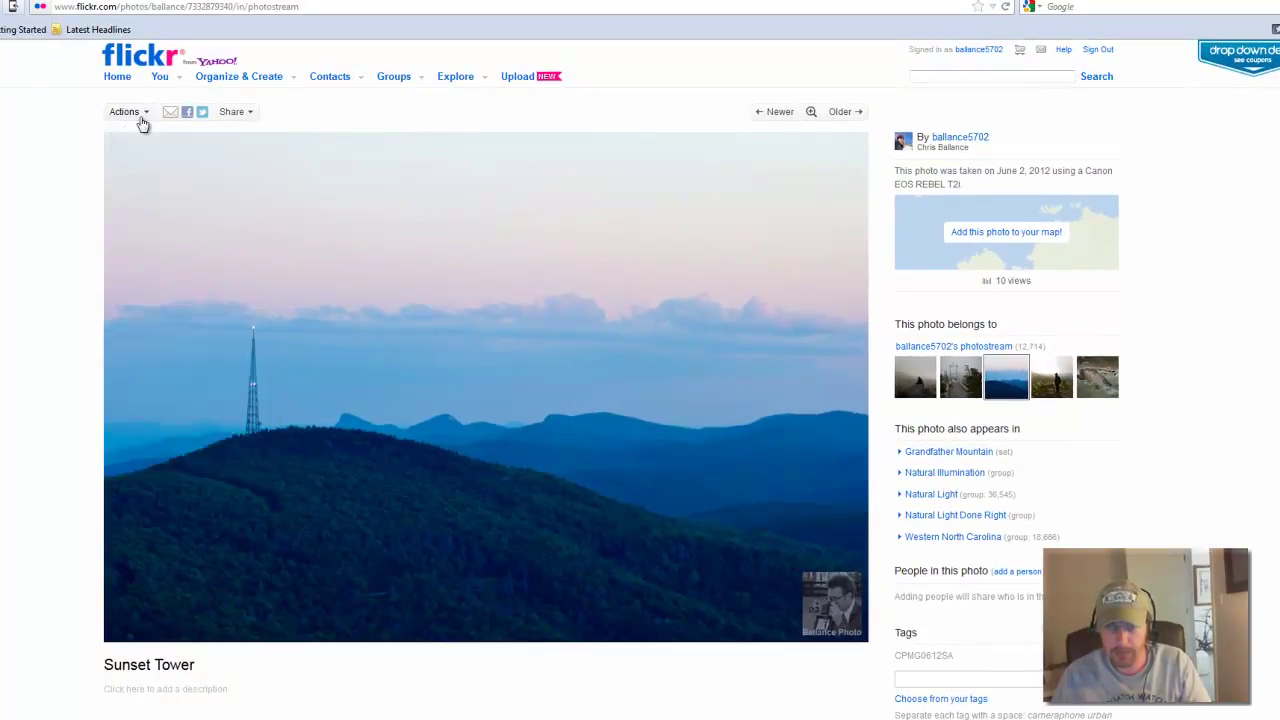
pyautogui.click(146, 114)
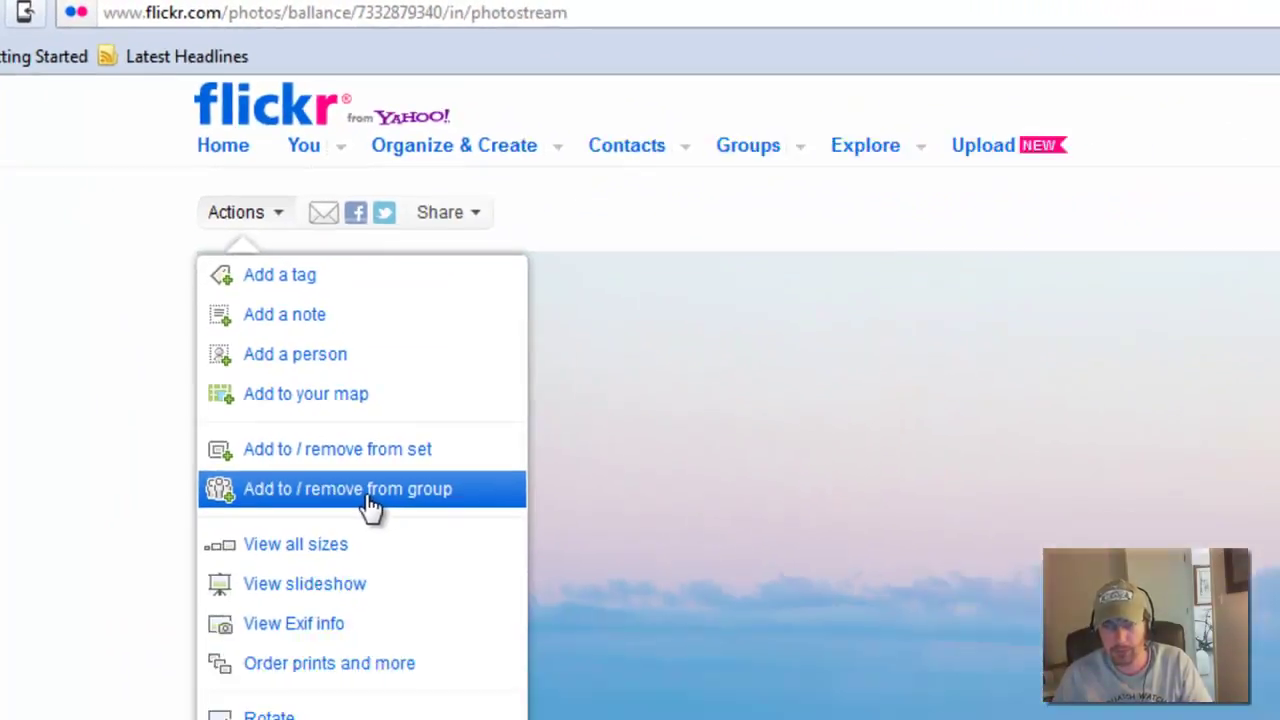
pyautogui.click(395, 625)
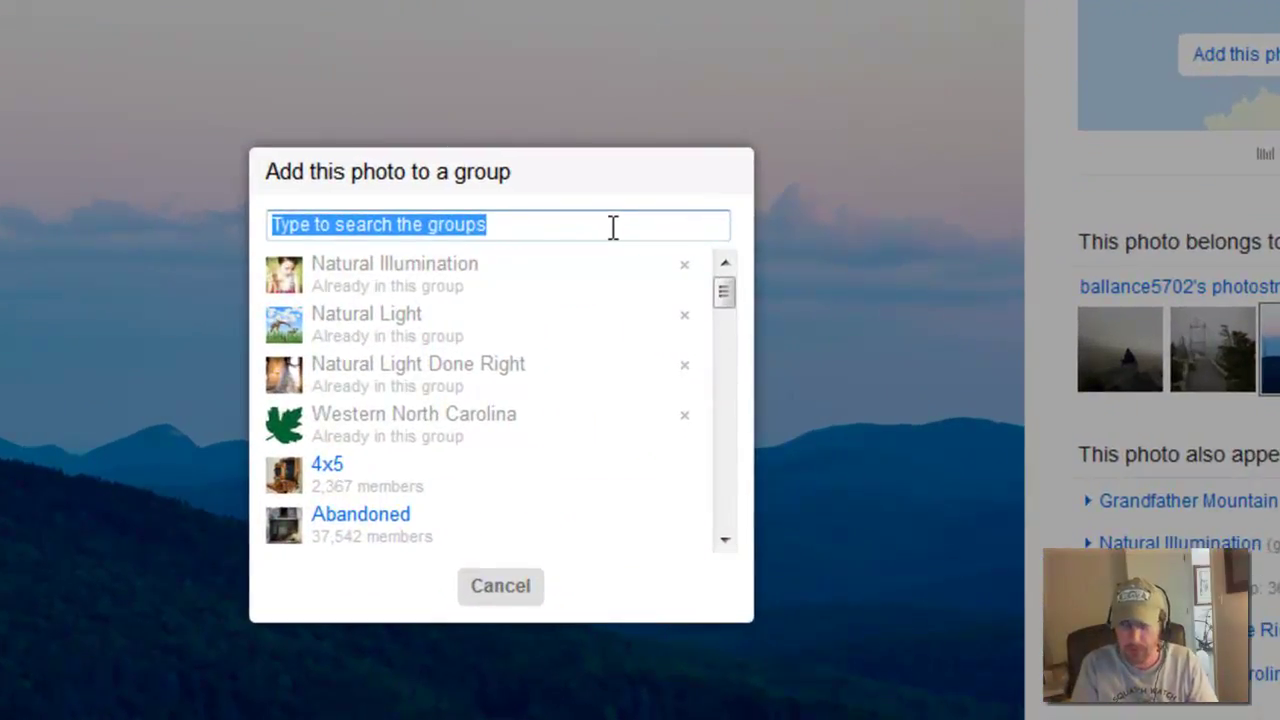
pyautogui.write('cpmg')
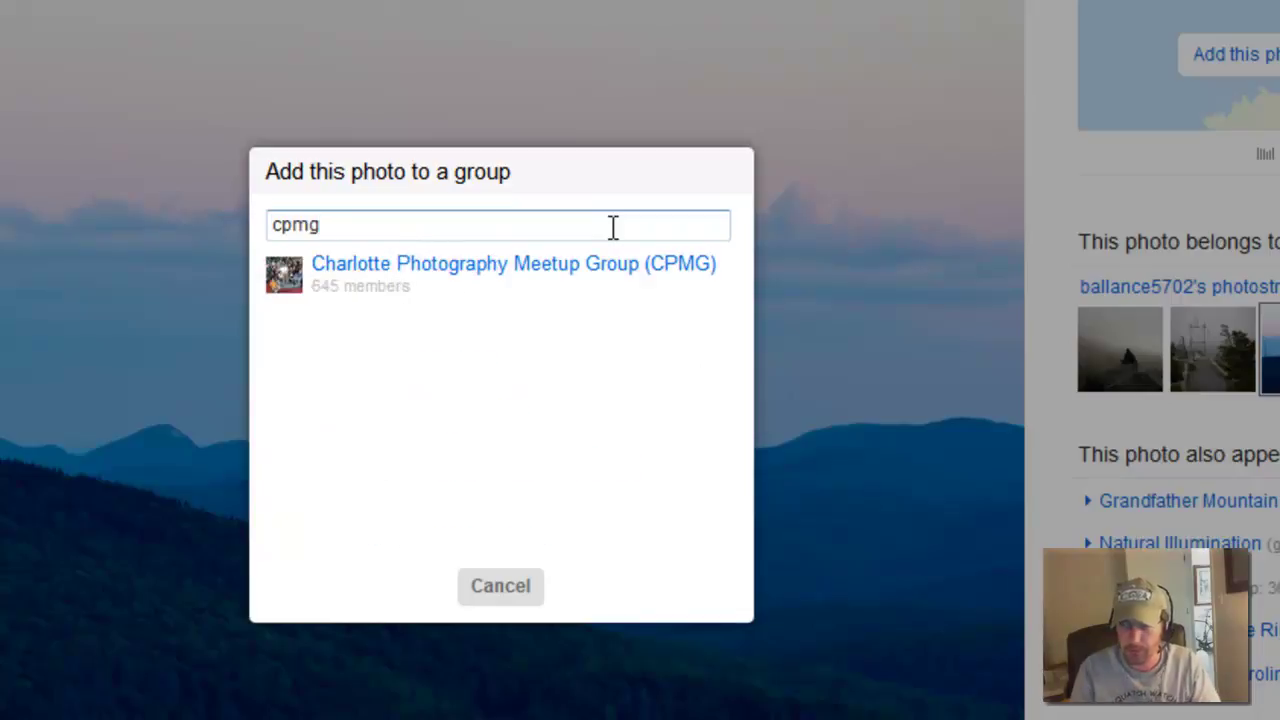
pyautogui.click(565, 294)
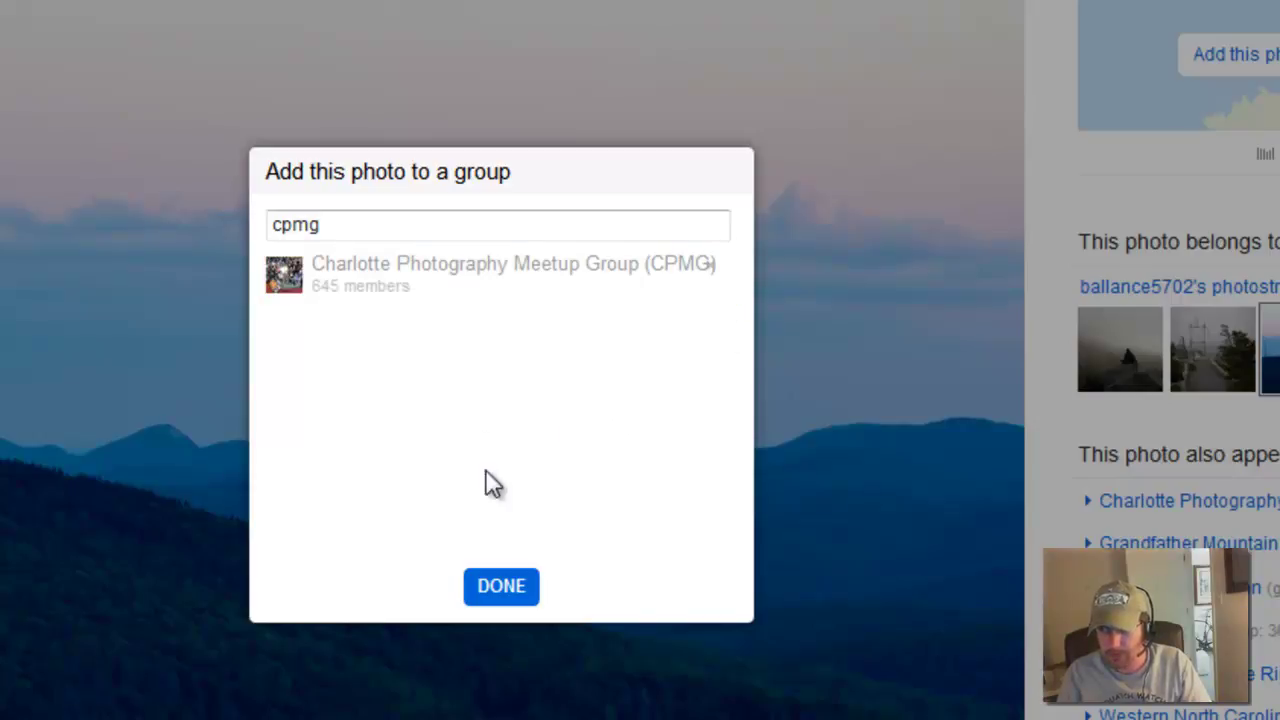
pyautogui.click(501, 587)
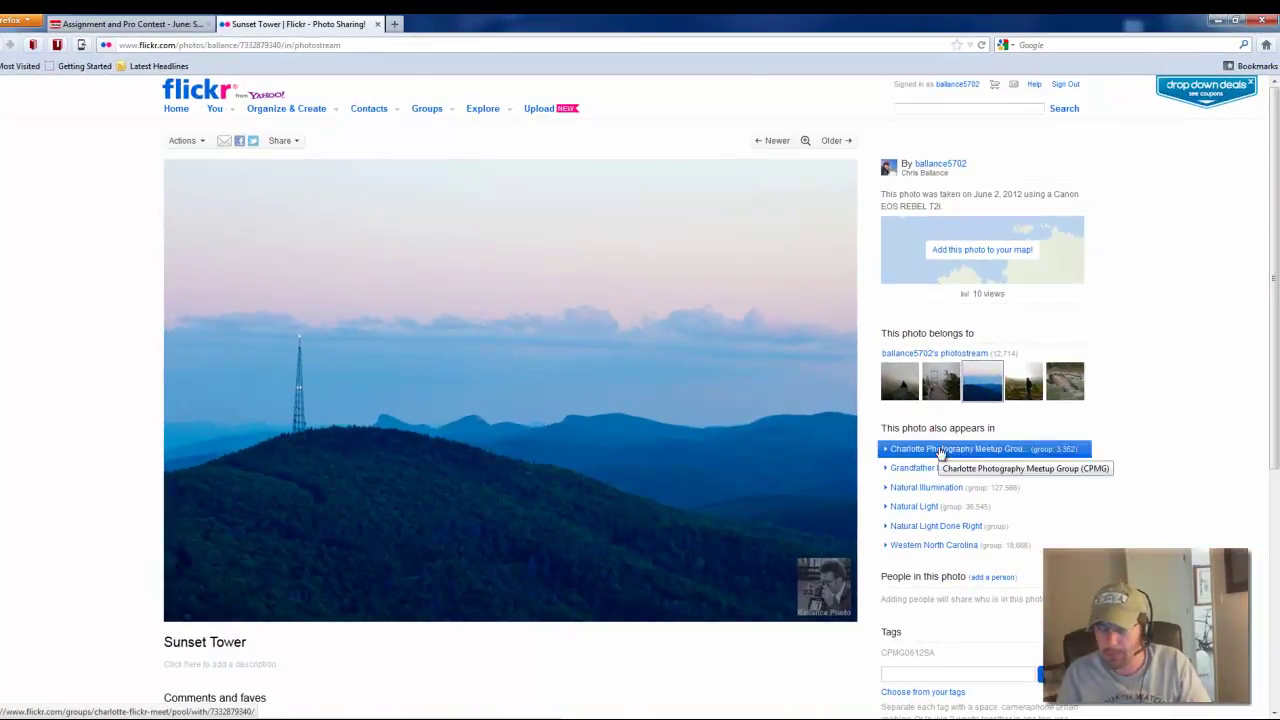
# Open Sunset Tower from the CPMG group pool and view its cpmg0612sa tag page.
pyautogui.click(940, 452)
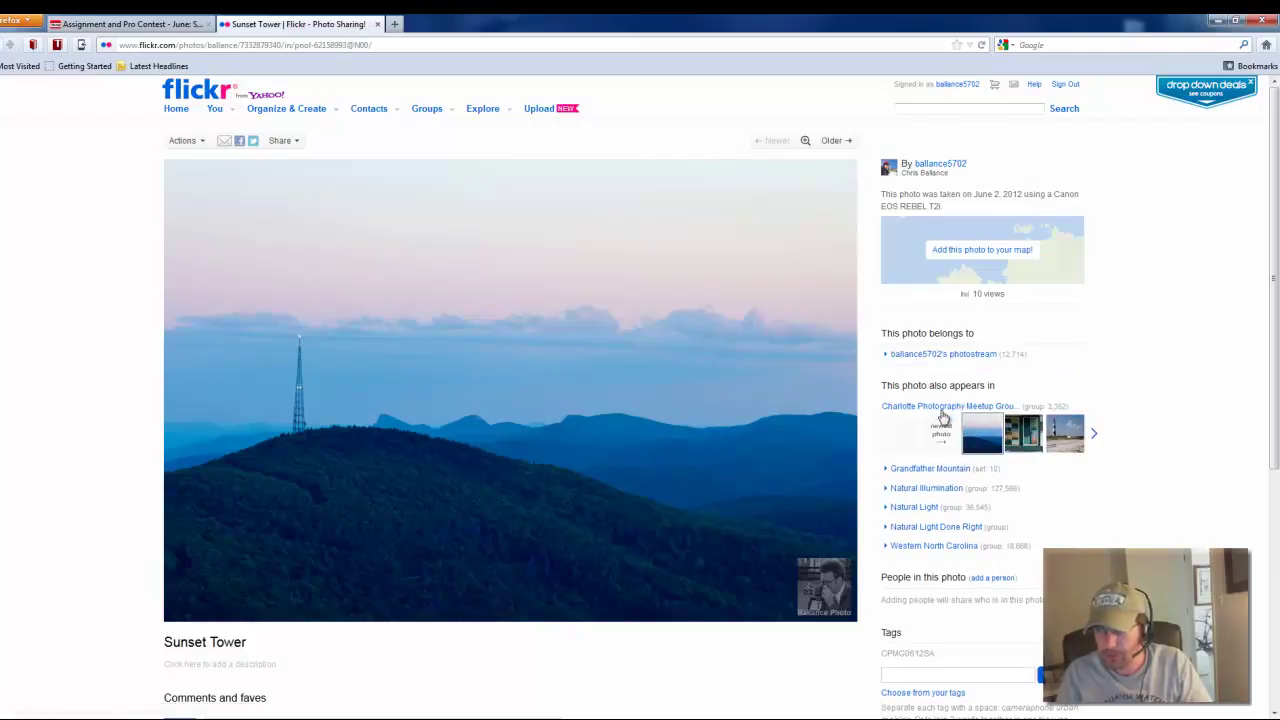
pyautogui.click(940, 410)
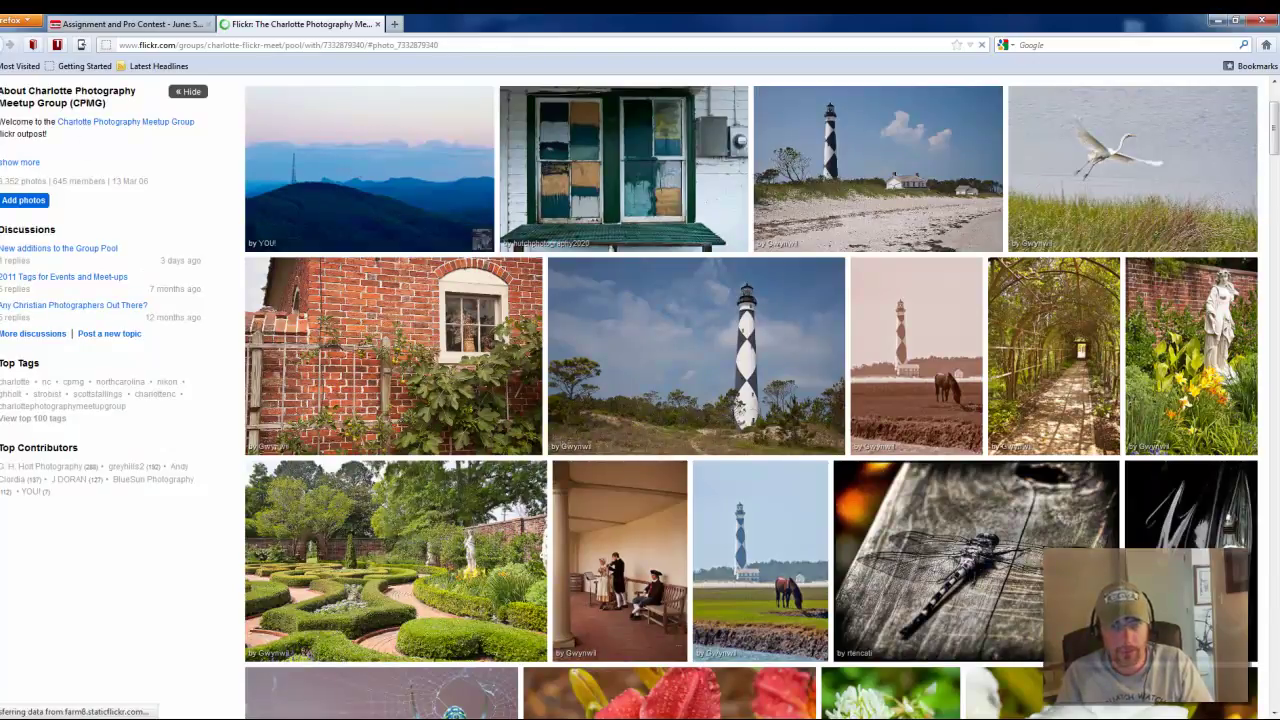
pyautogui.click(349, 180)
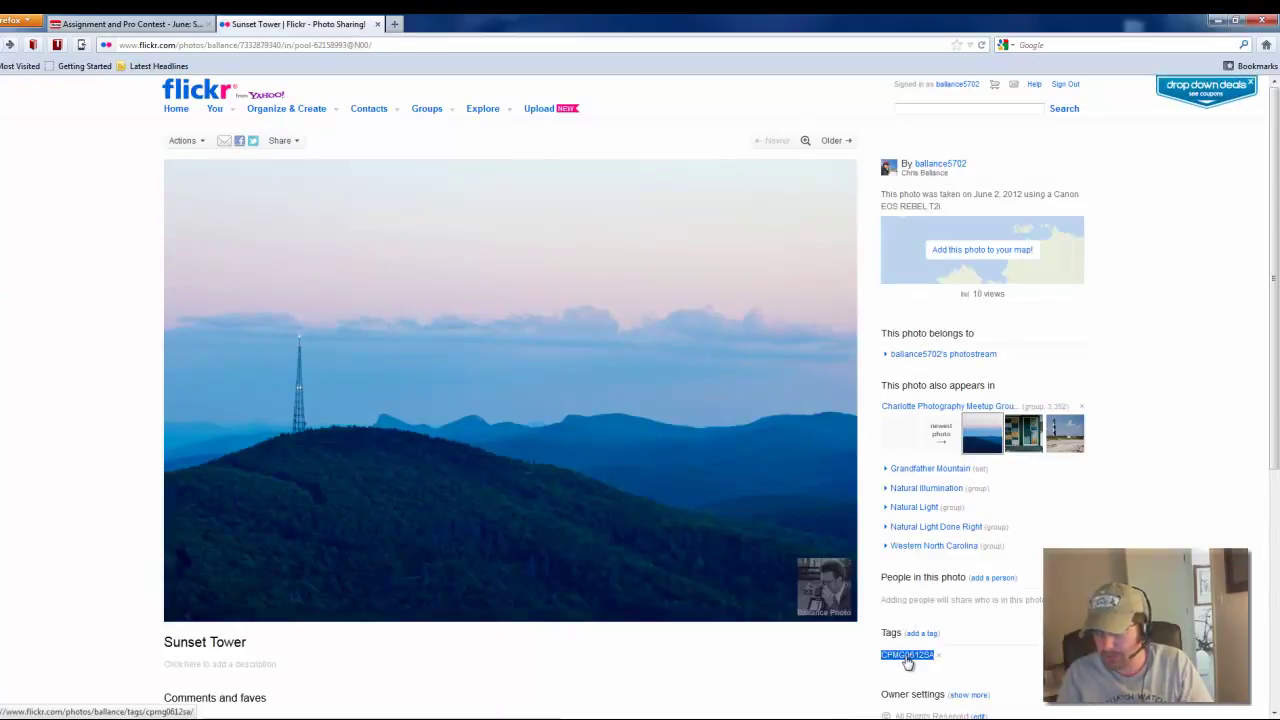
pyautogui.click(907, 657)
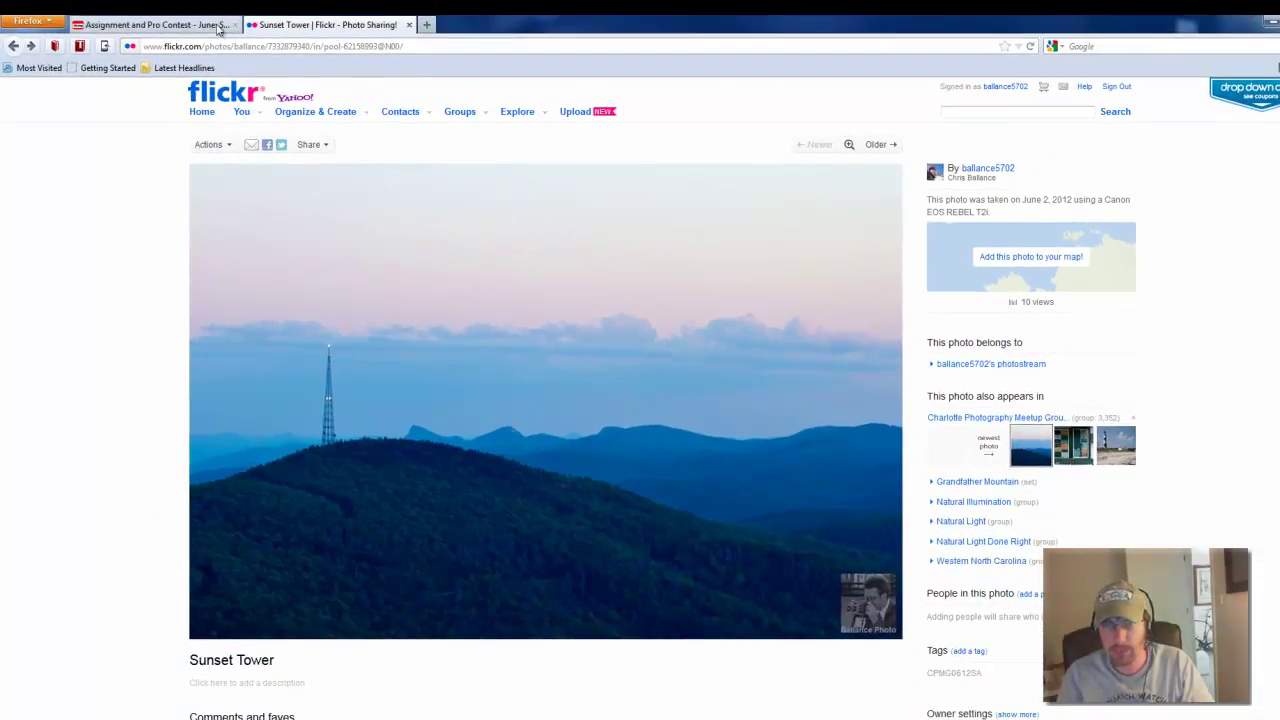
# Start a new reply in the June Square contest thread on Meetup.
pyautogui.click(202, 30)
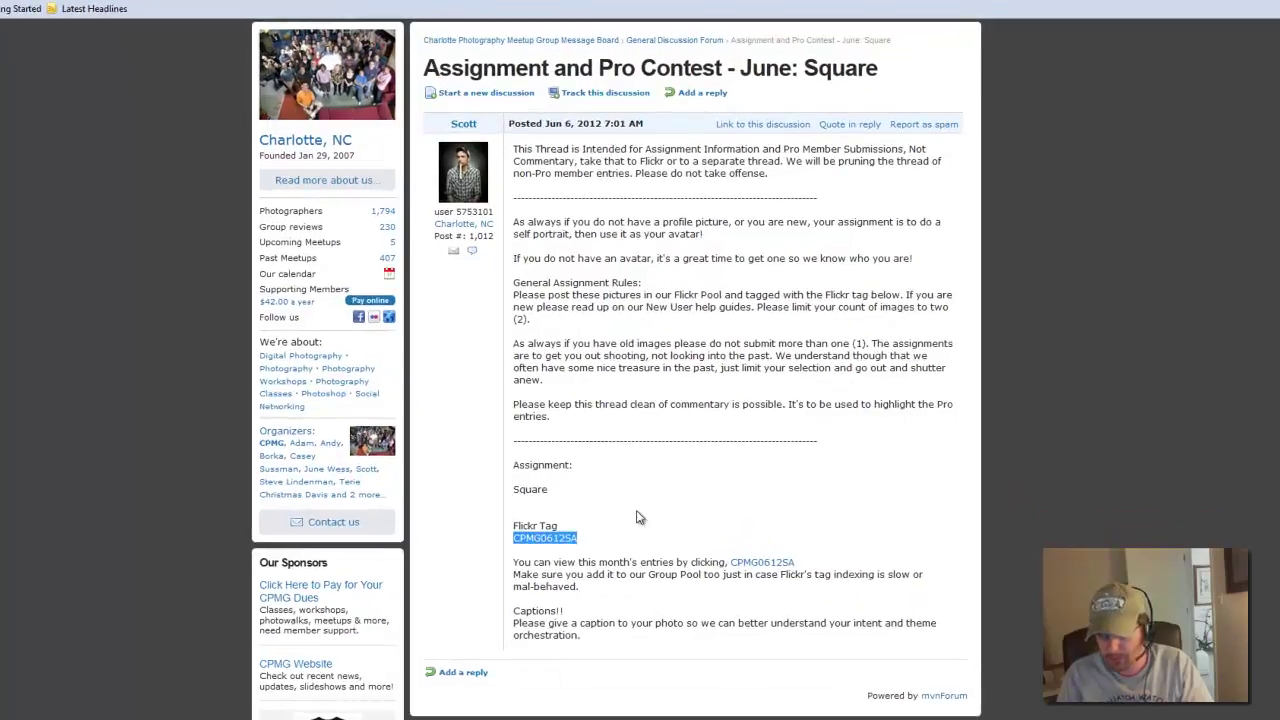
pyautogui.click(764, 539)
pyautogui.scroll(-3, 647, 457)
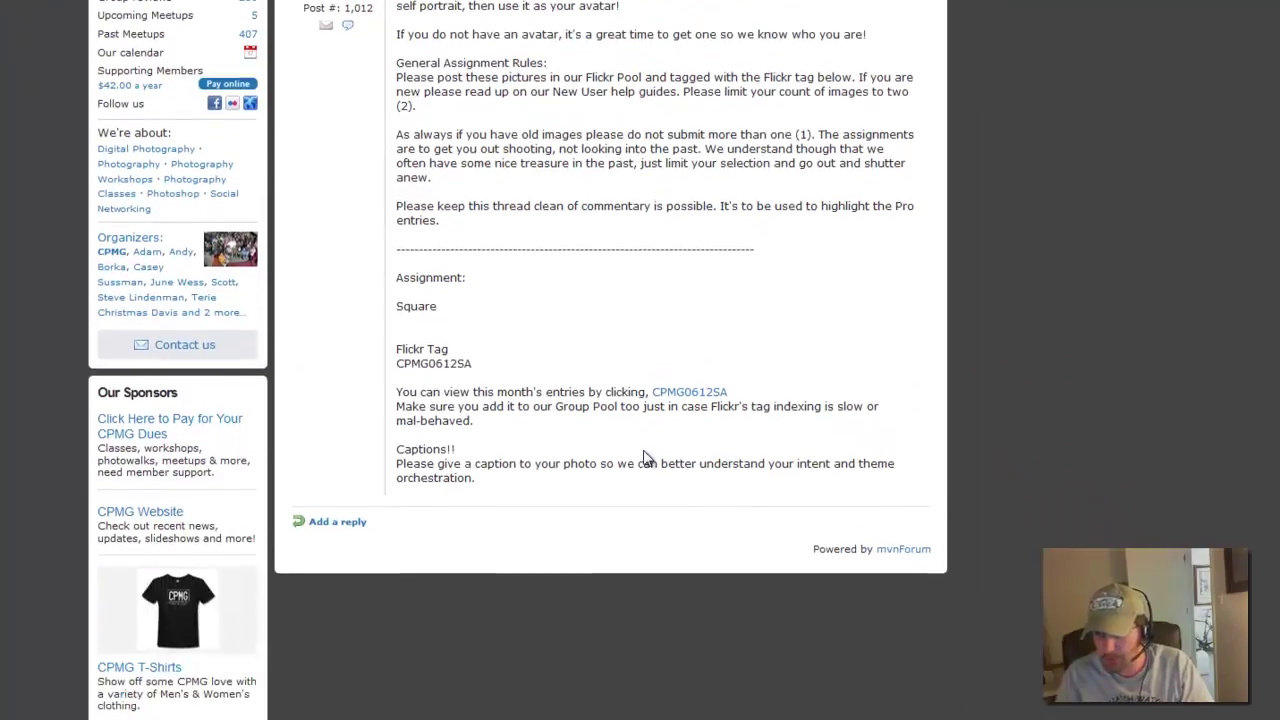
pyautogui.scroll(2, 307, 22)
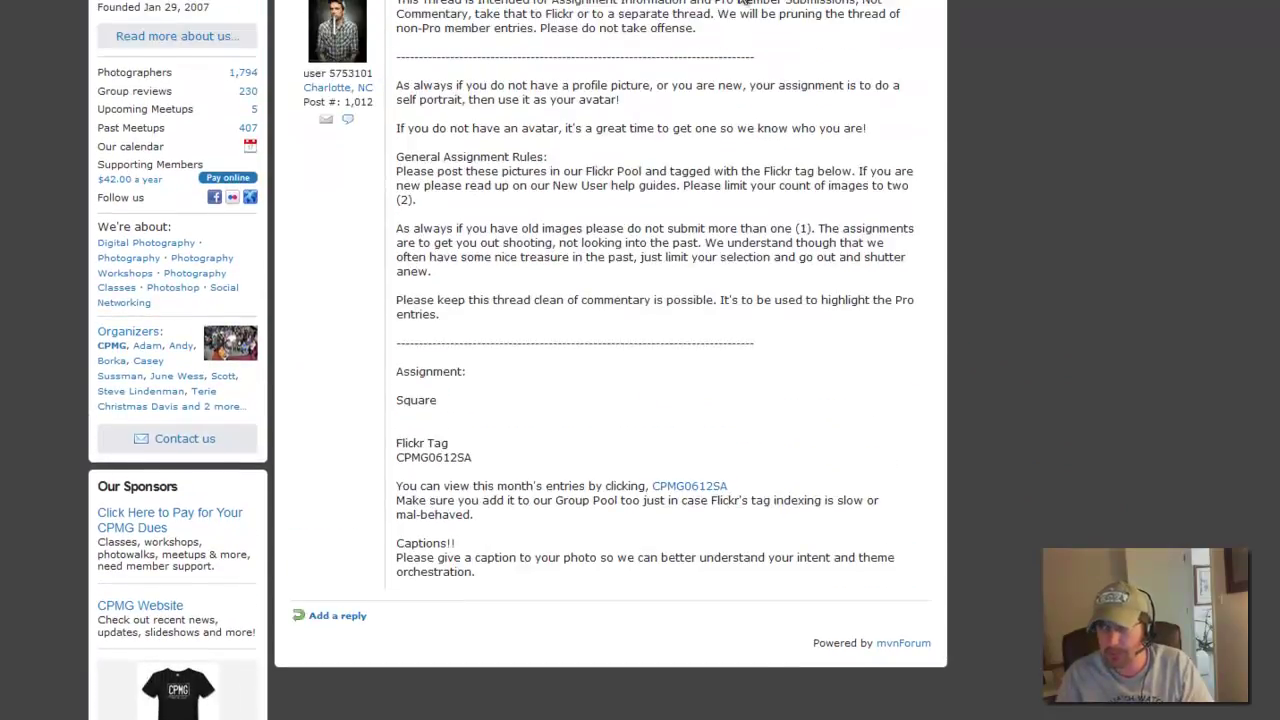
pyautogui.scroll(2, 773, 60)
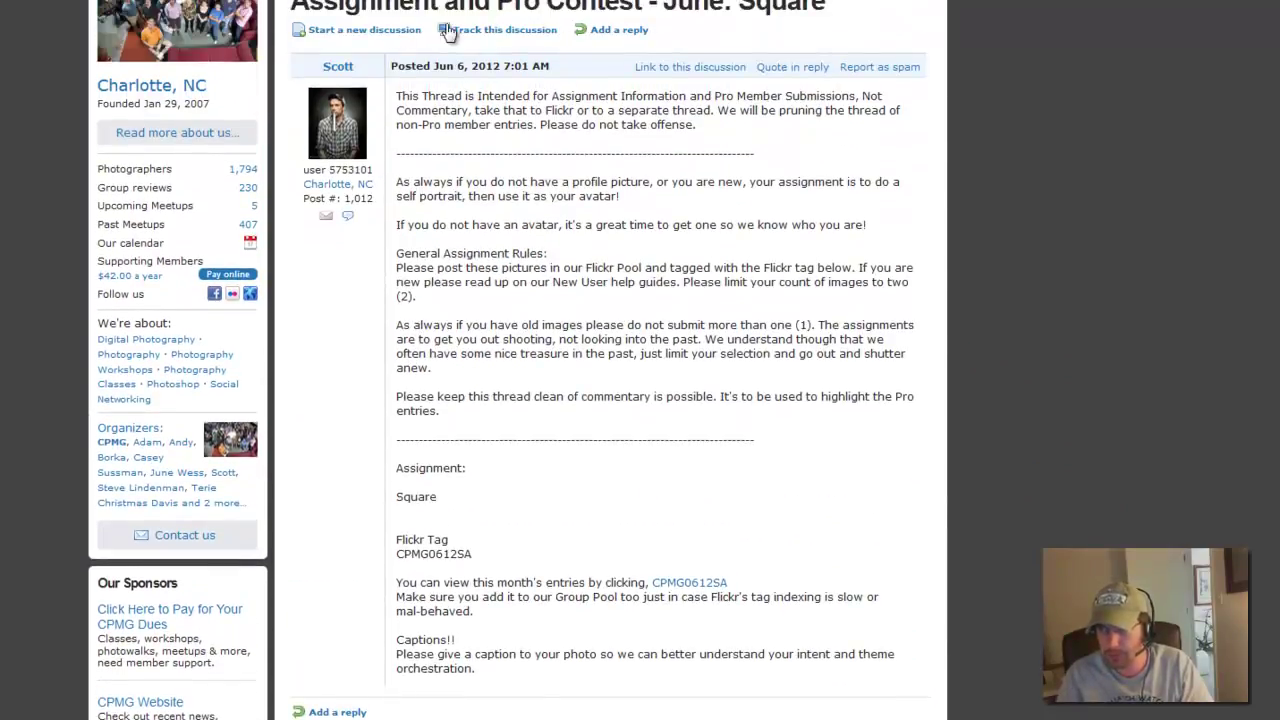
pyautogui.scroll(-5, 548, 425)
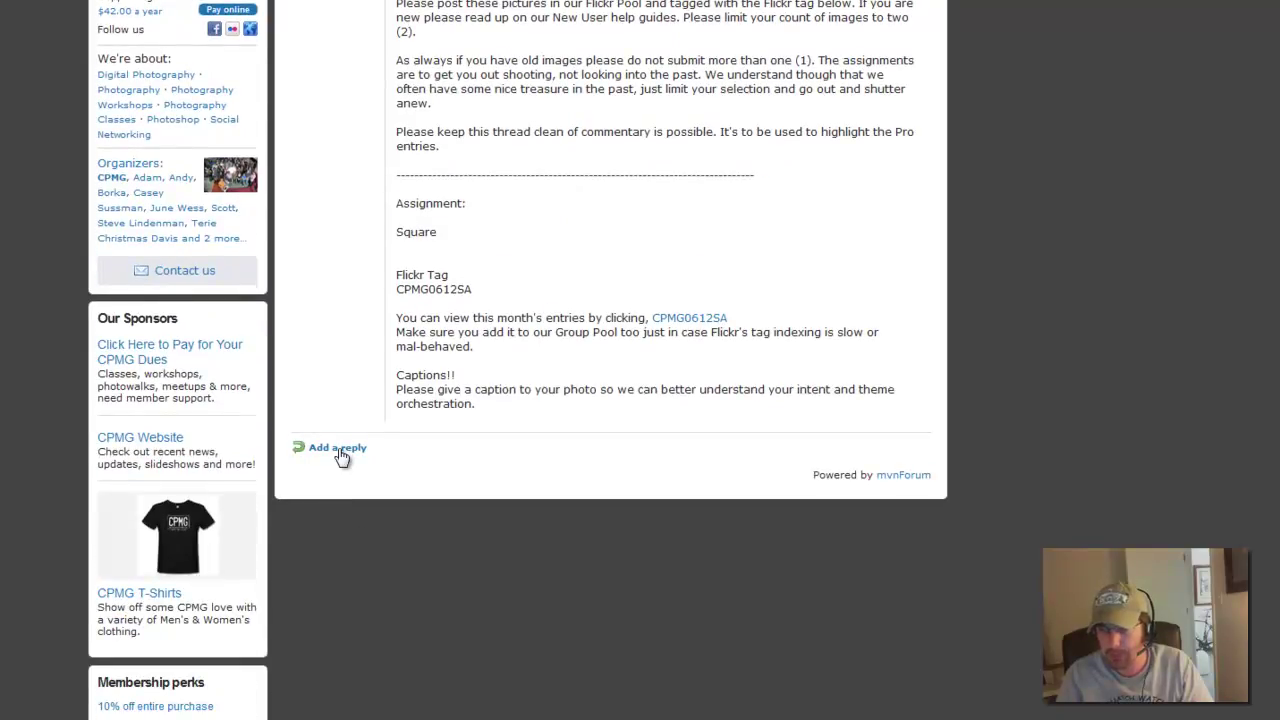
pyautogui.click(341, 452)
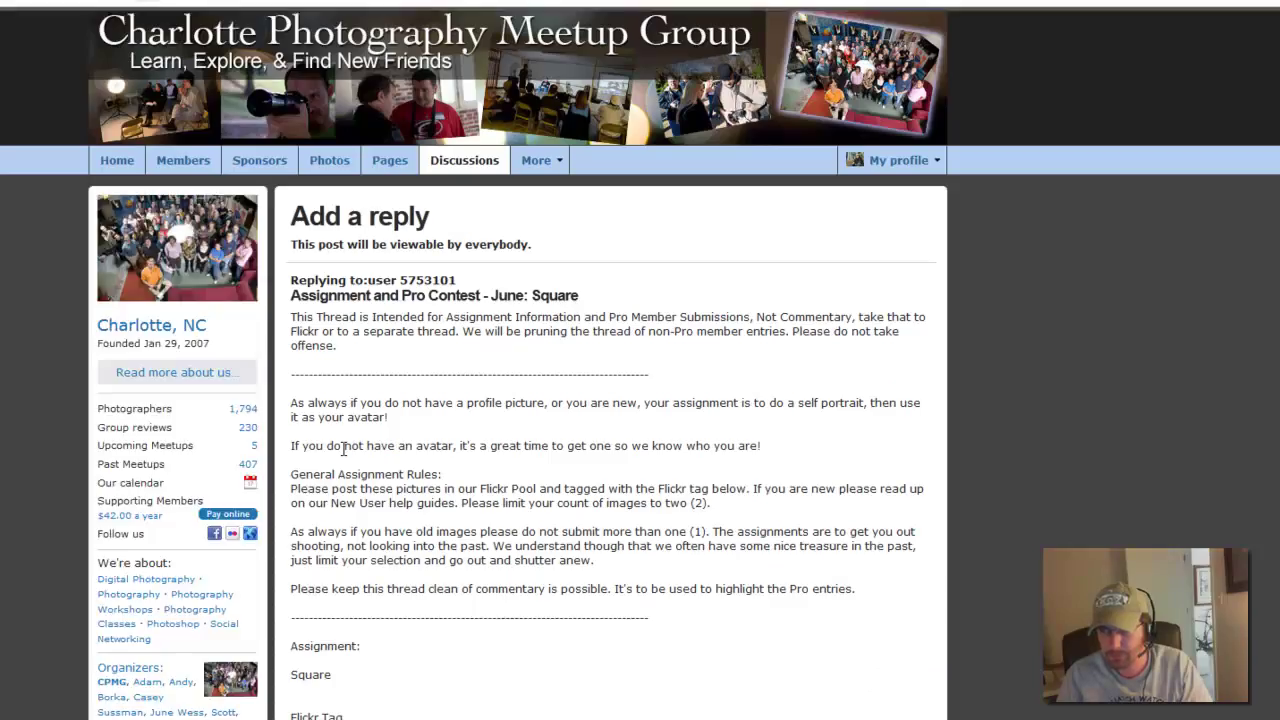
pyautogui.scroll(-5, 410, 420)
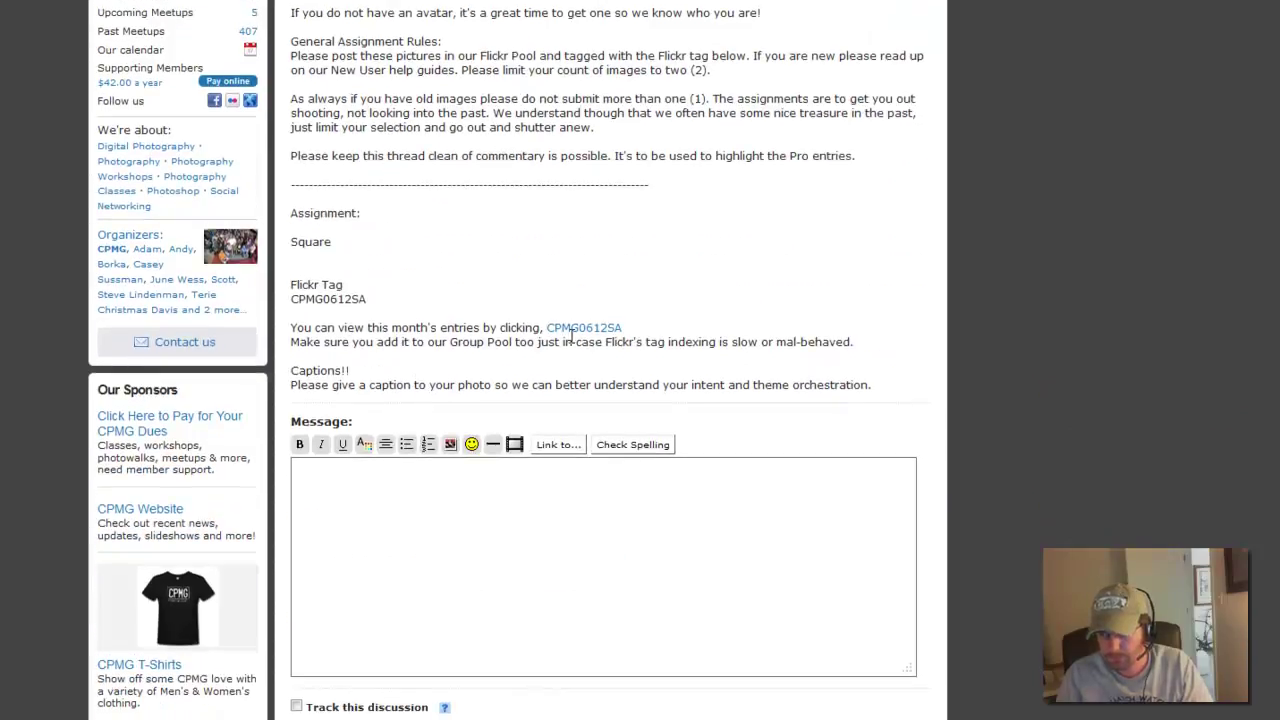
pyautogui.scroll(3, 400, 200)
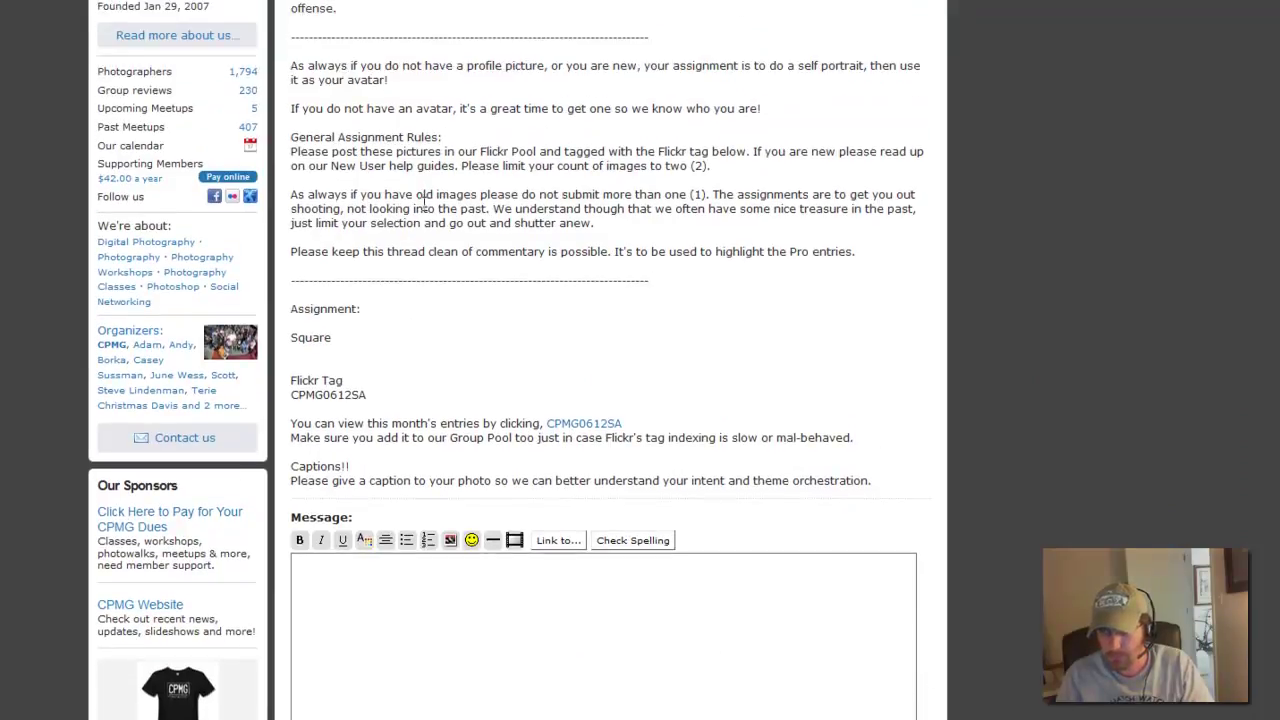
pyautogui.scroll(-5, 457, 300)
# Write the caption 'Sunset Tower' and link it to the Flickr photo page URL.
pyautogui.click(463, 400)
pyautogui.scroll(-1, 518, 358)
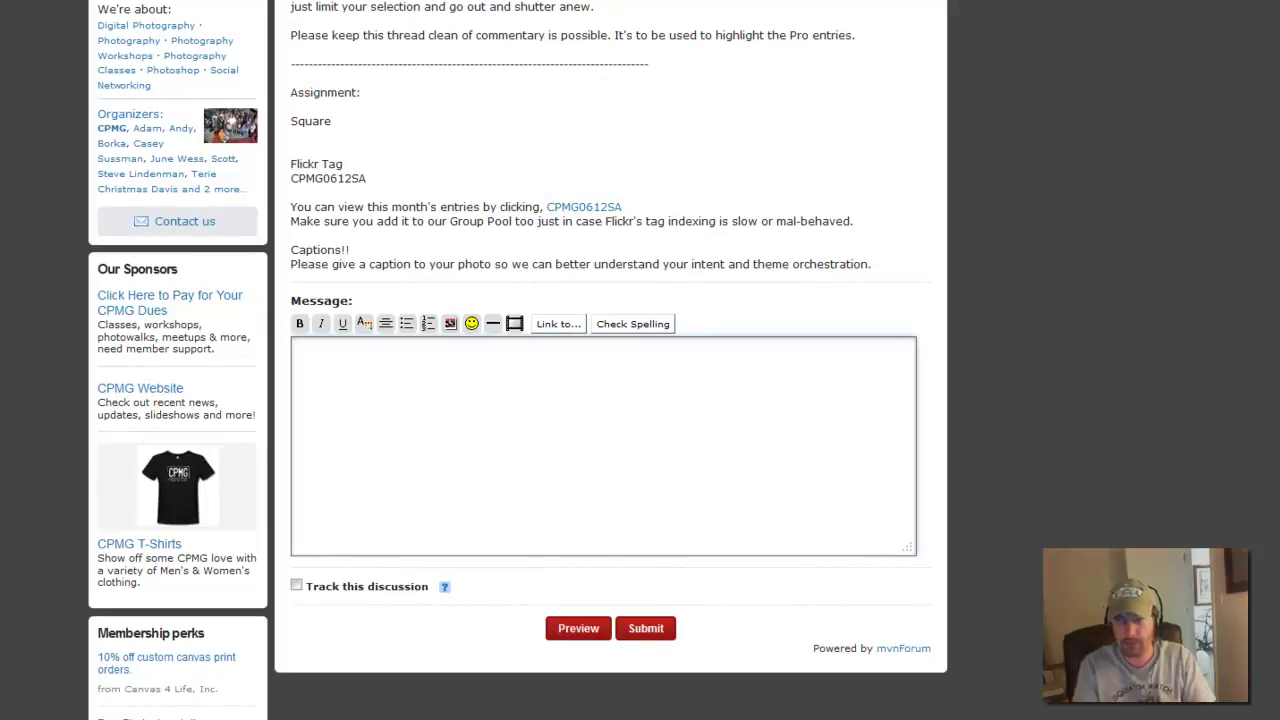
pyautogui.write('Su')
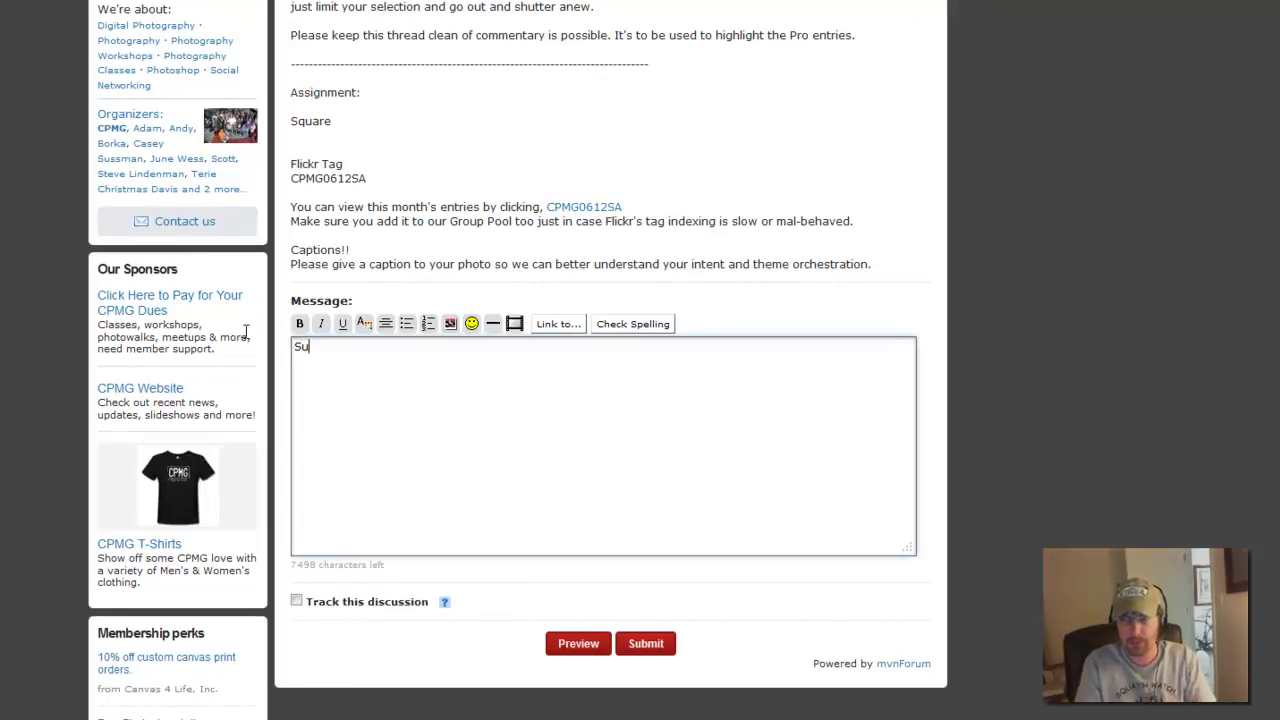
pyautogui.write('nset Tower')
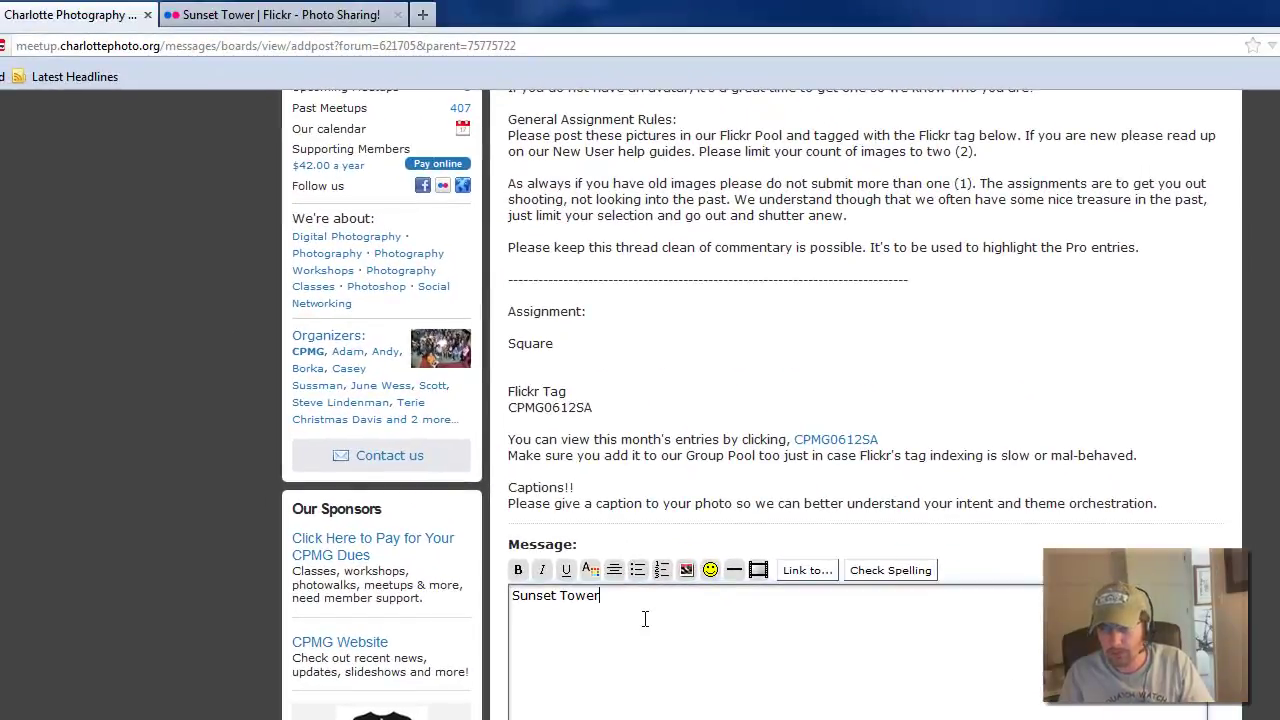
pyautogui.moveTo(645, 619); pyautogui.dragTo(515, 600)
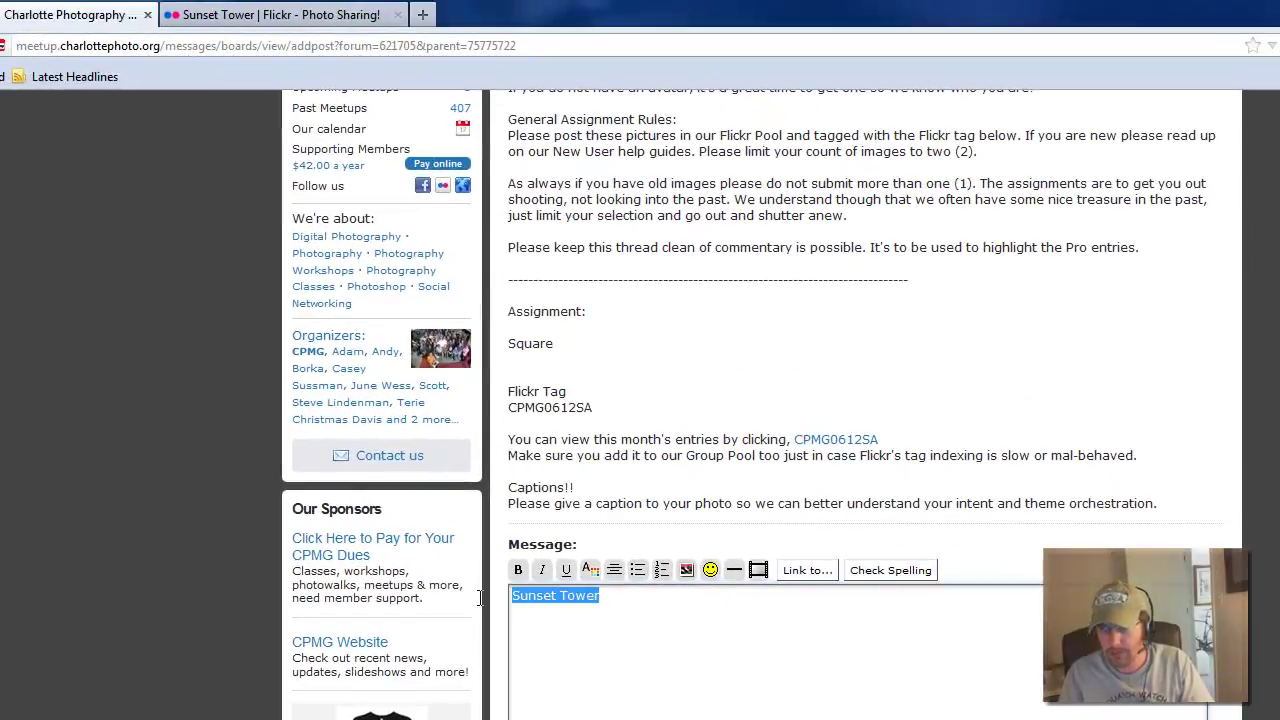
pyautogui.click(810, 574)
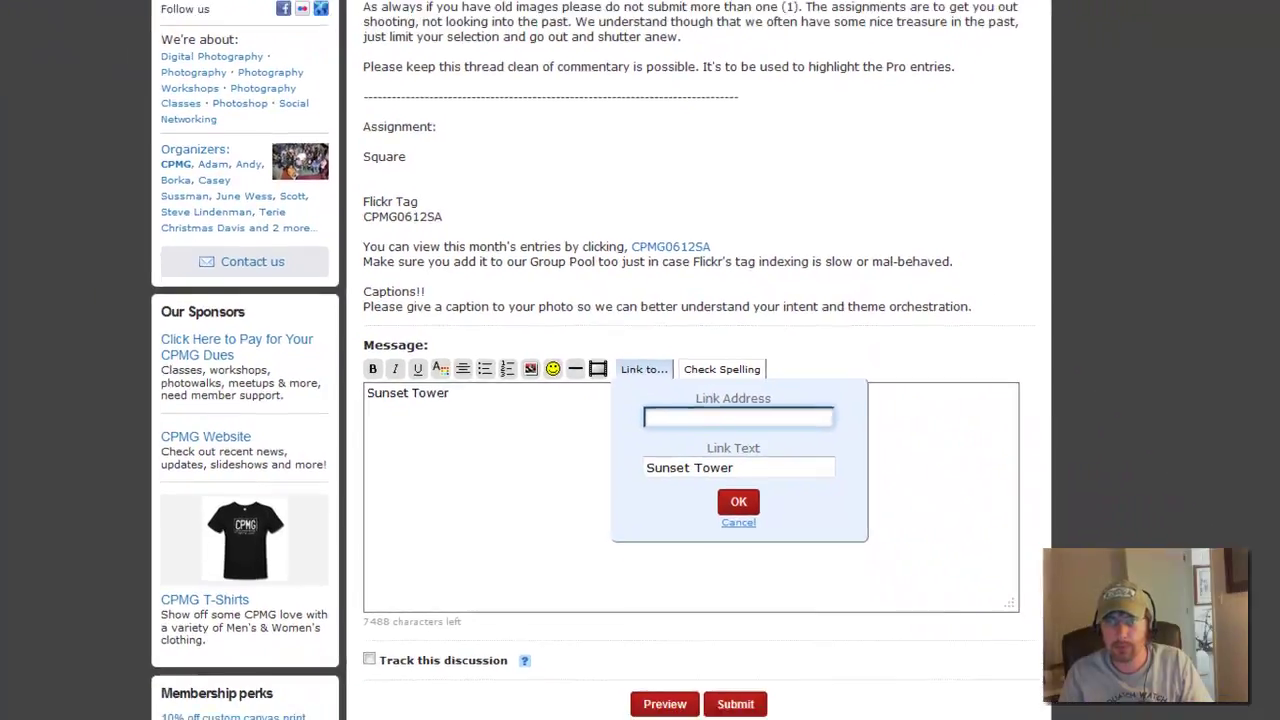
pyautogui.click(350, 11)
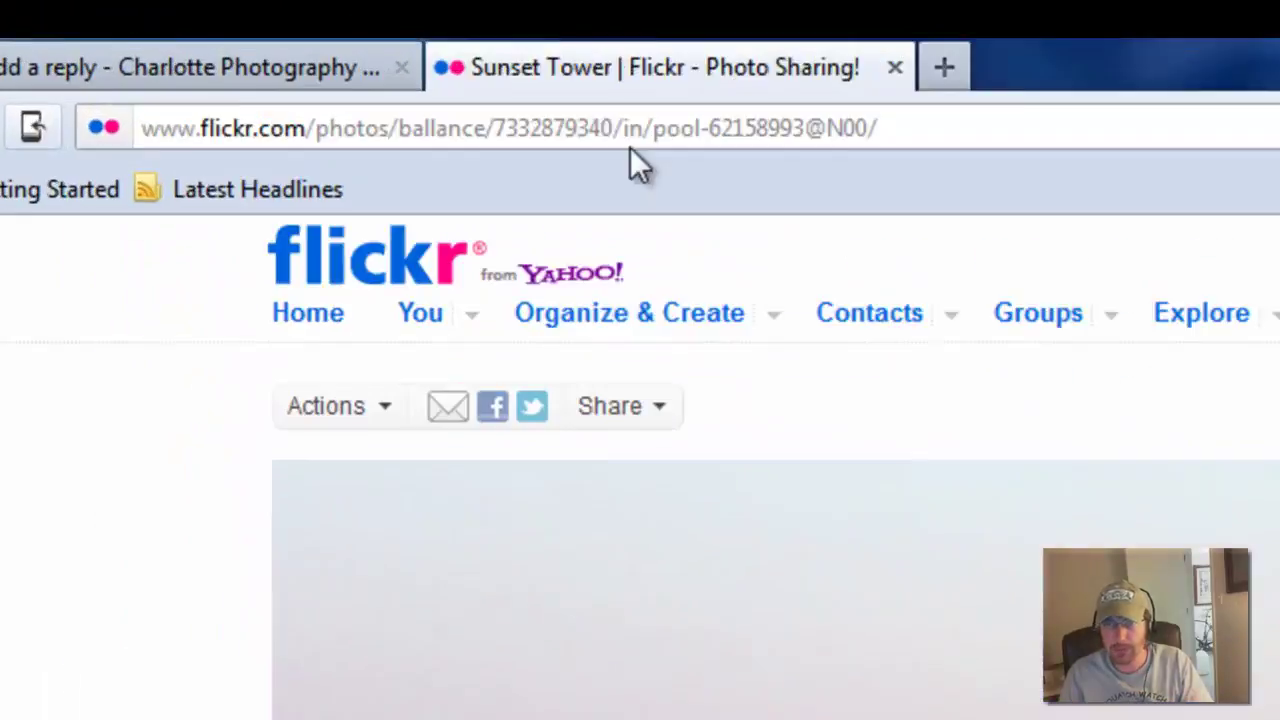
pyautogui.click(343, 35)
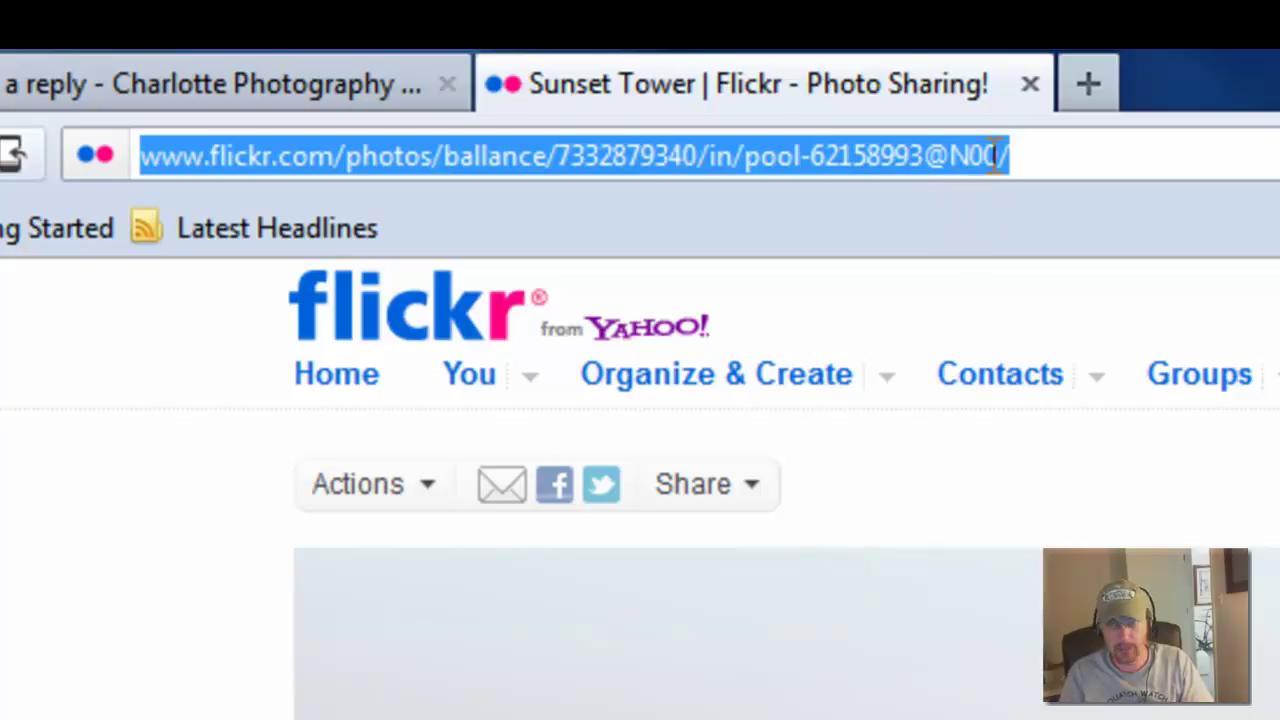
pyautogui.click(300, 75)
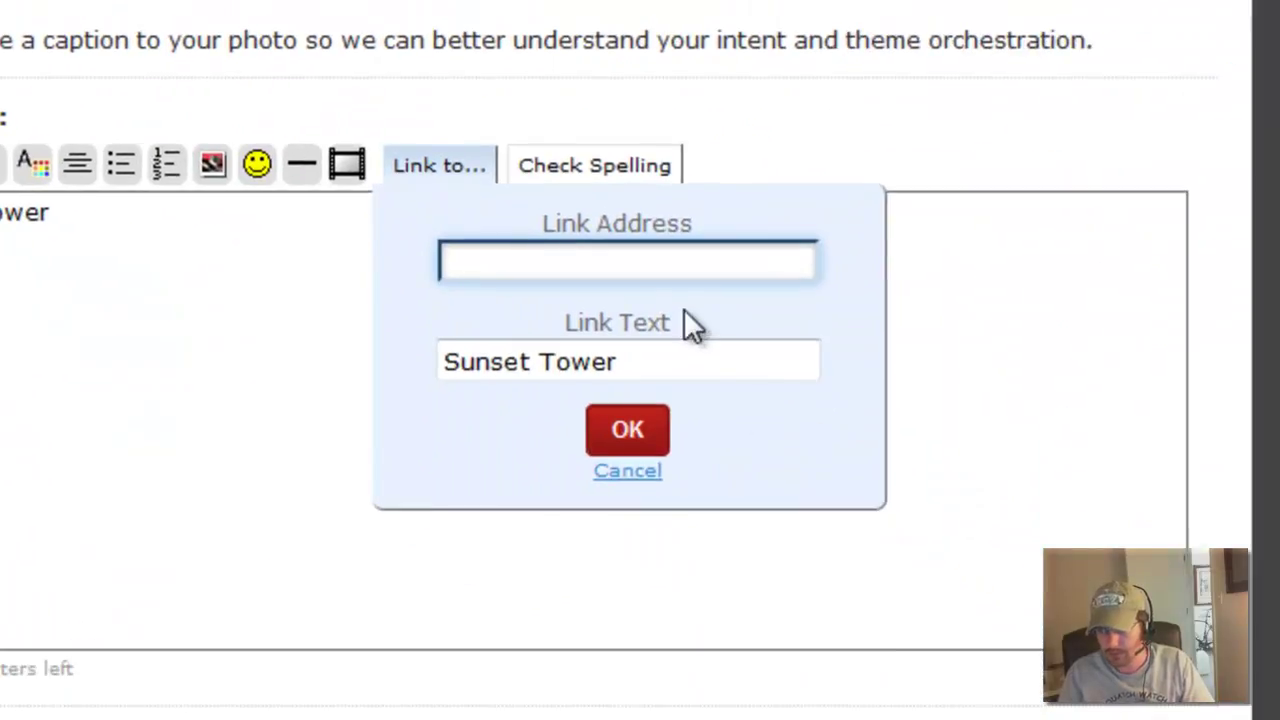
pyautogui.hotkey('ctrl', 'v')
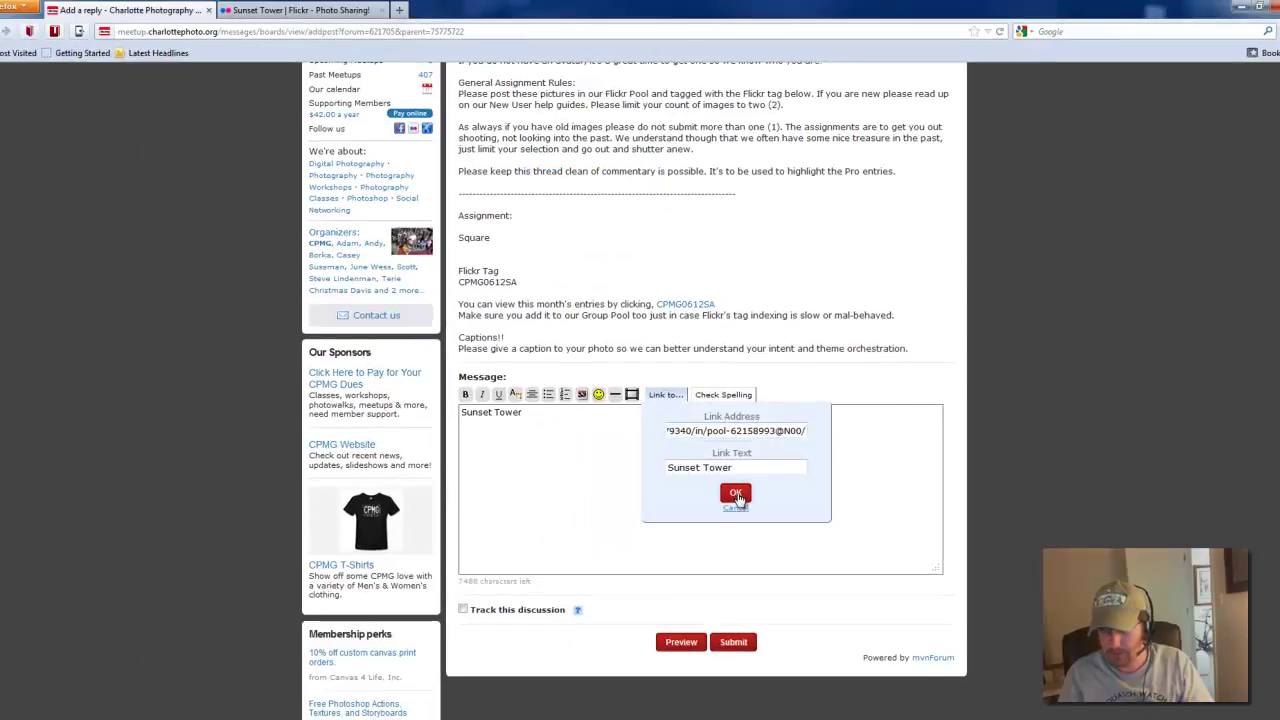
pyautogui.click(732, 492)
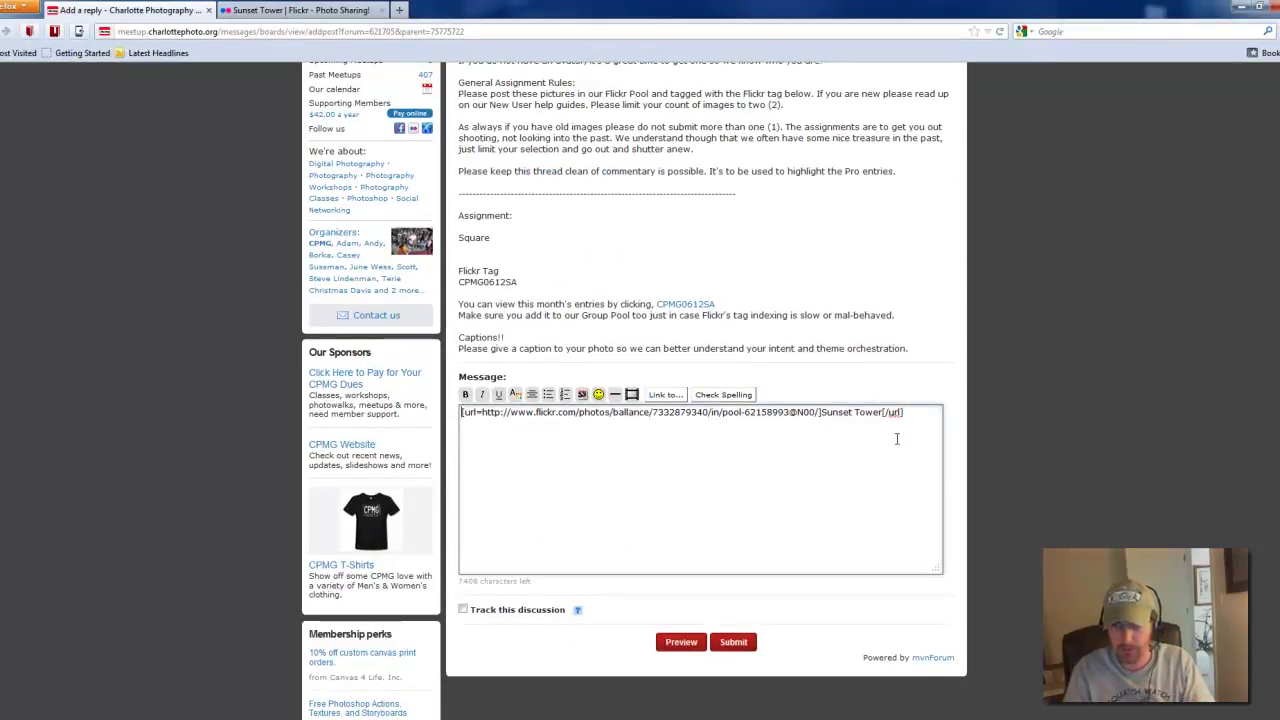
# Add a blank line above the caption and choose to insert a photo by web address.
pyautogui.press('Return')
pyautogui.press('Return')
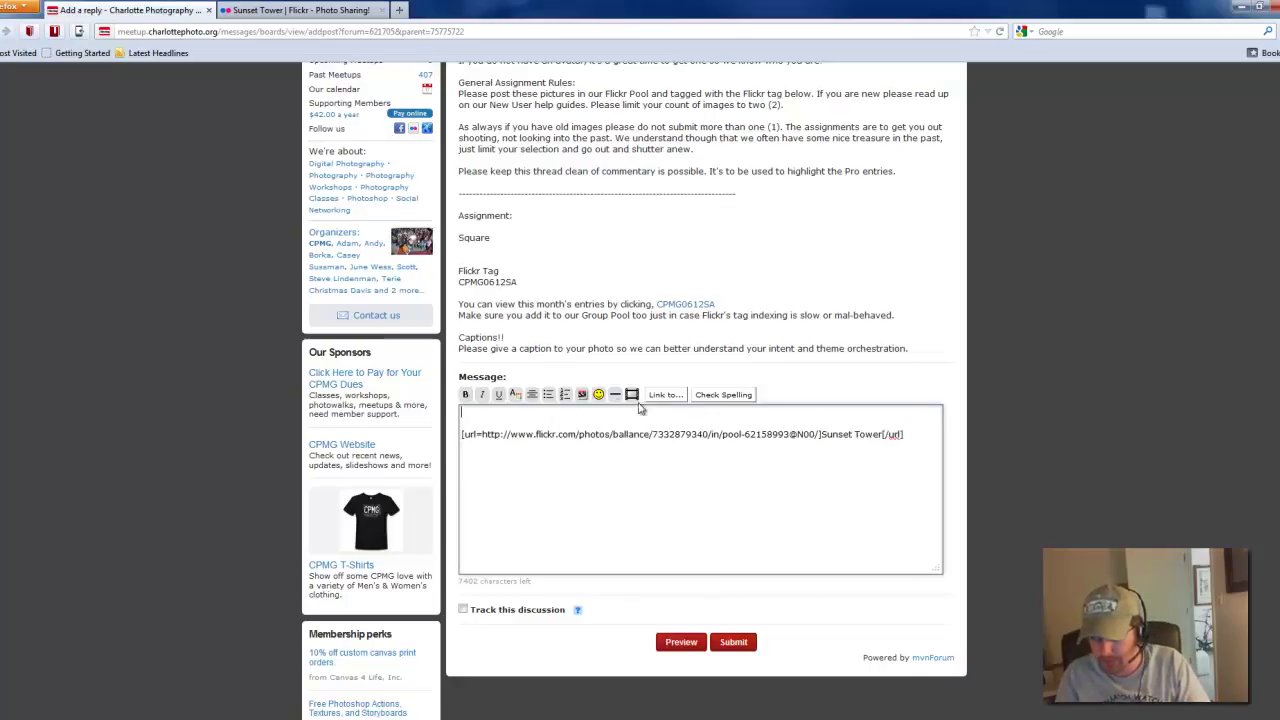
pyautogui.press('Delete')
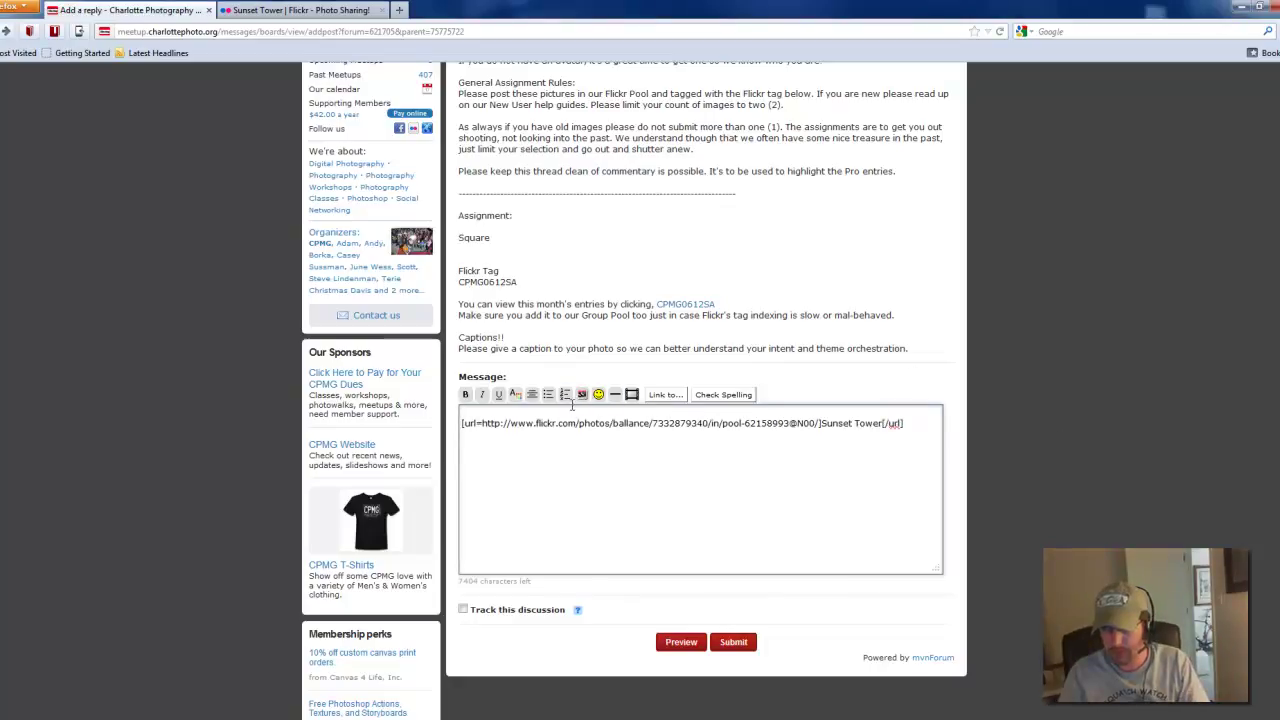
pyautogui.click(582, 395)
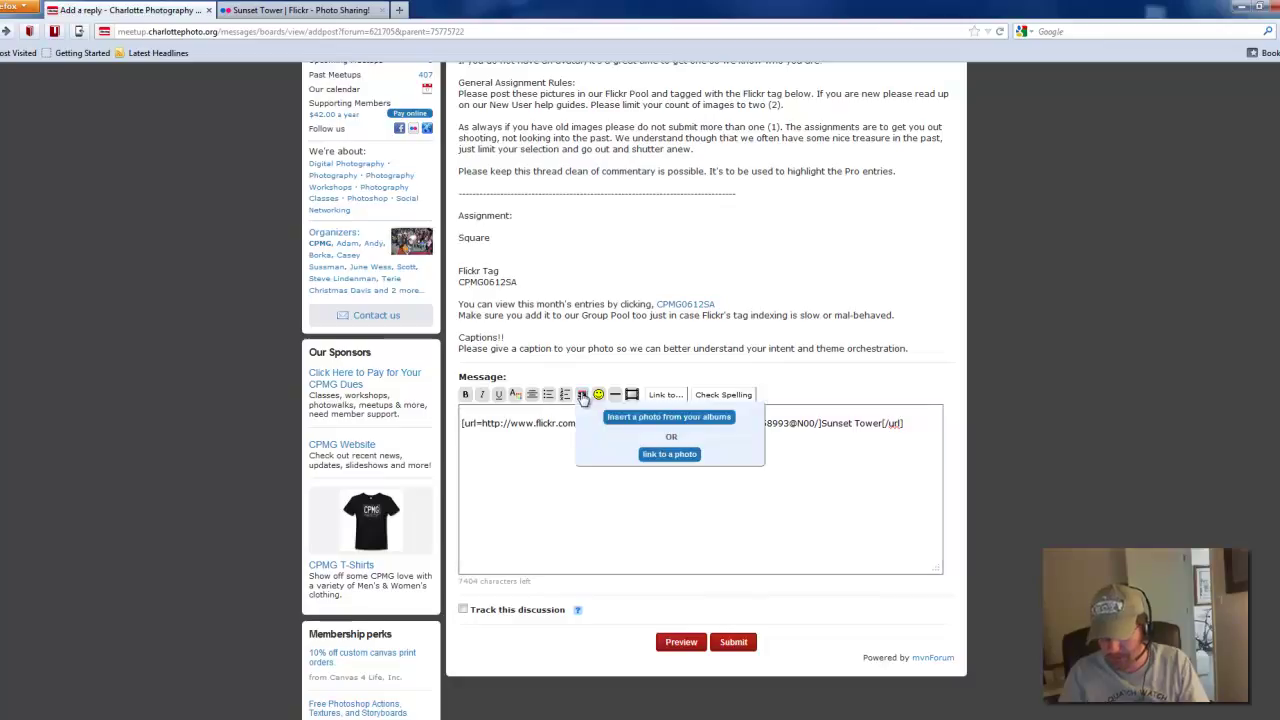
pyautogui.click(670, 455)
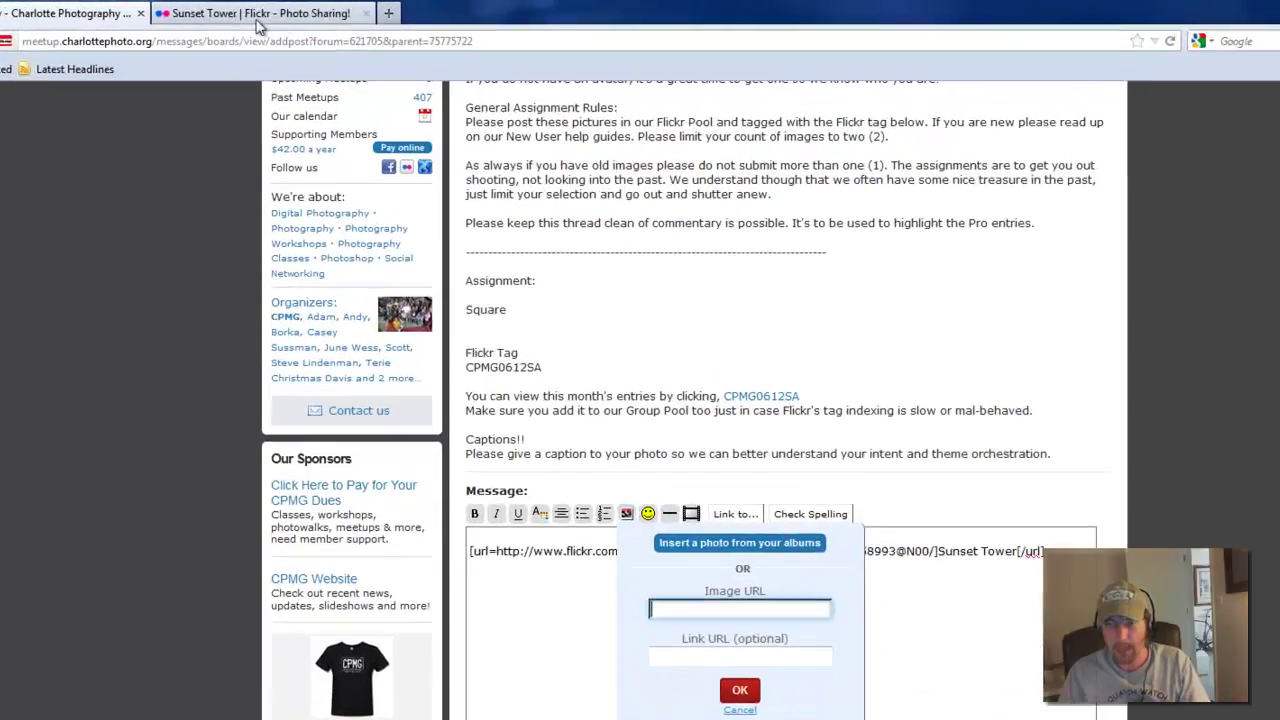
pyautogui.click(280, 12)
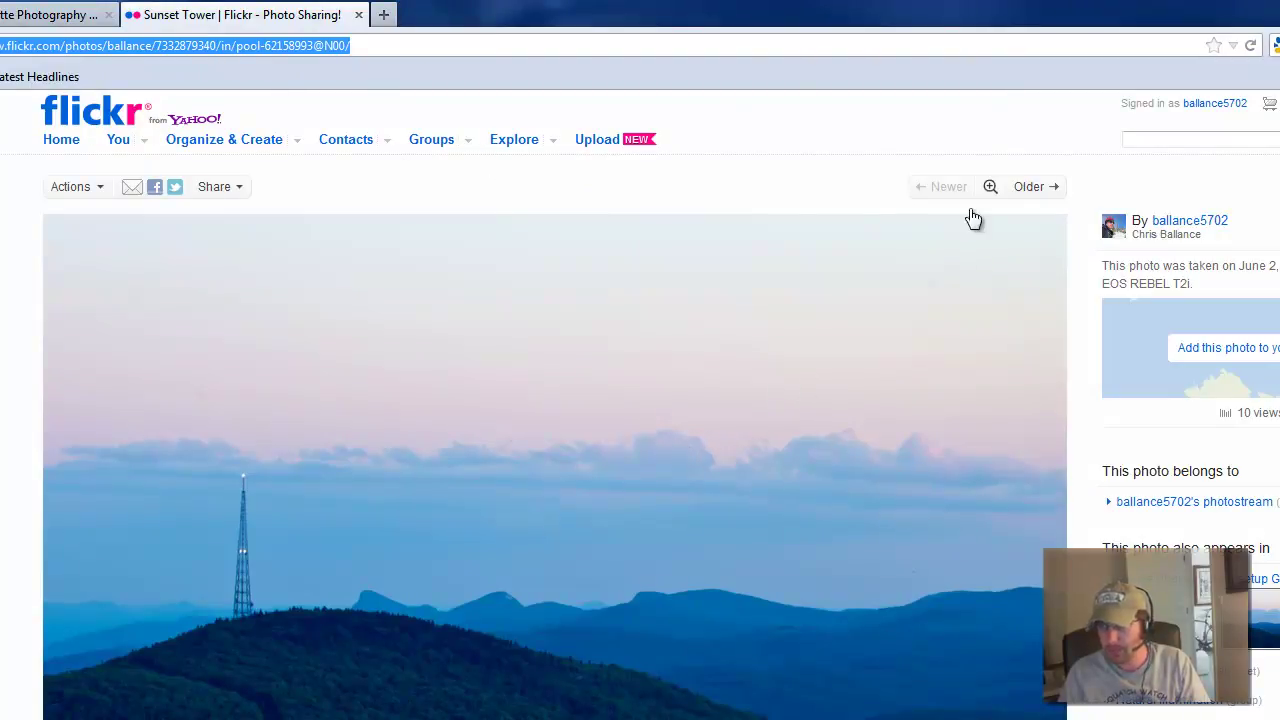
# Show the Sunset Tower photo at Medium 640 on its All sizes page and right-click the image.
pyautogui.click(989, 192)
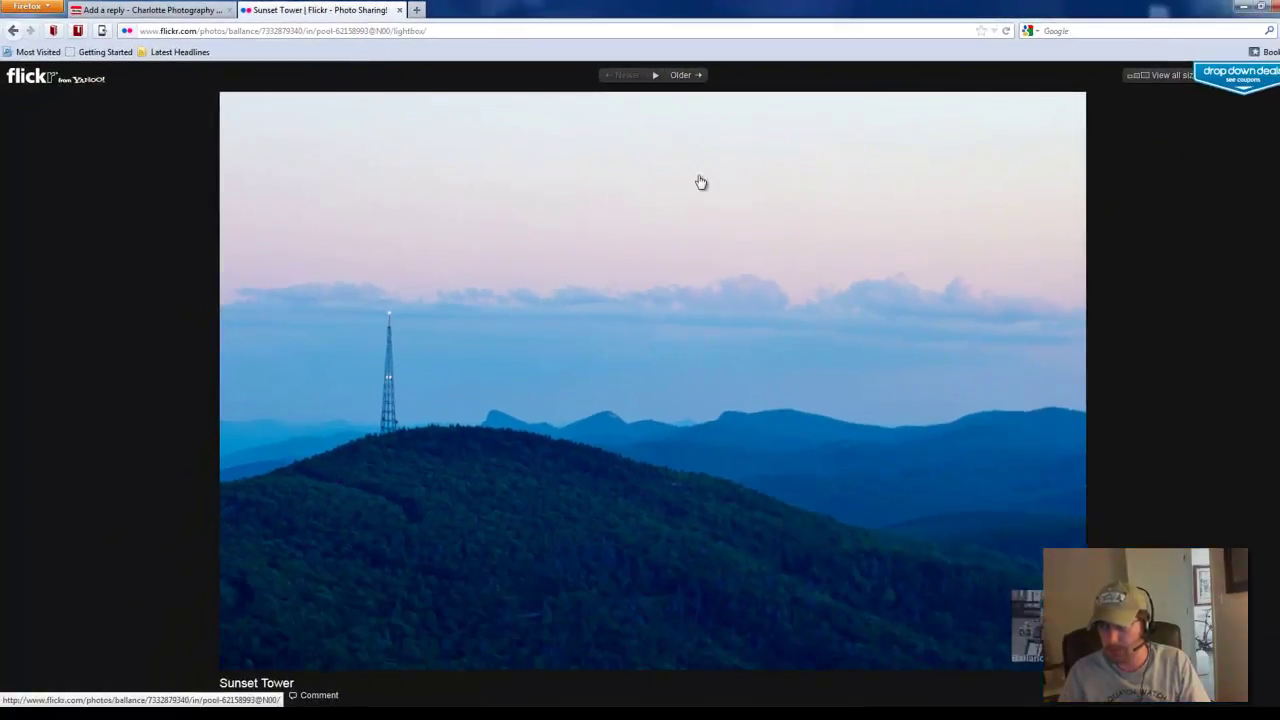
pyautogui.click(1155, 86)
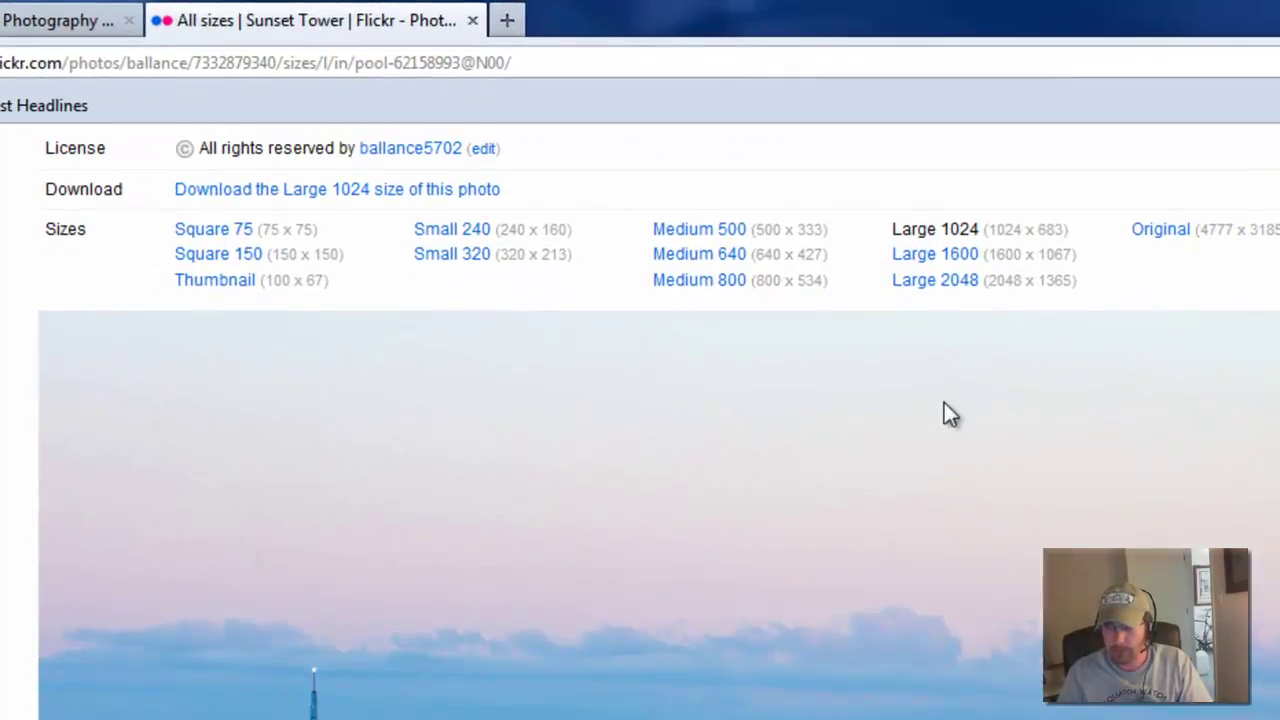
pyautogui.doubleClick(529, 221)
pyautogui.click(734, 262)
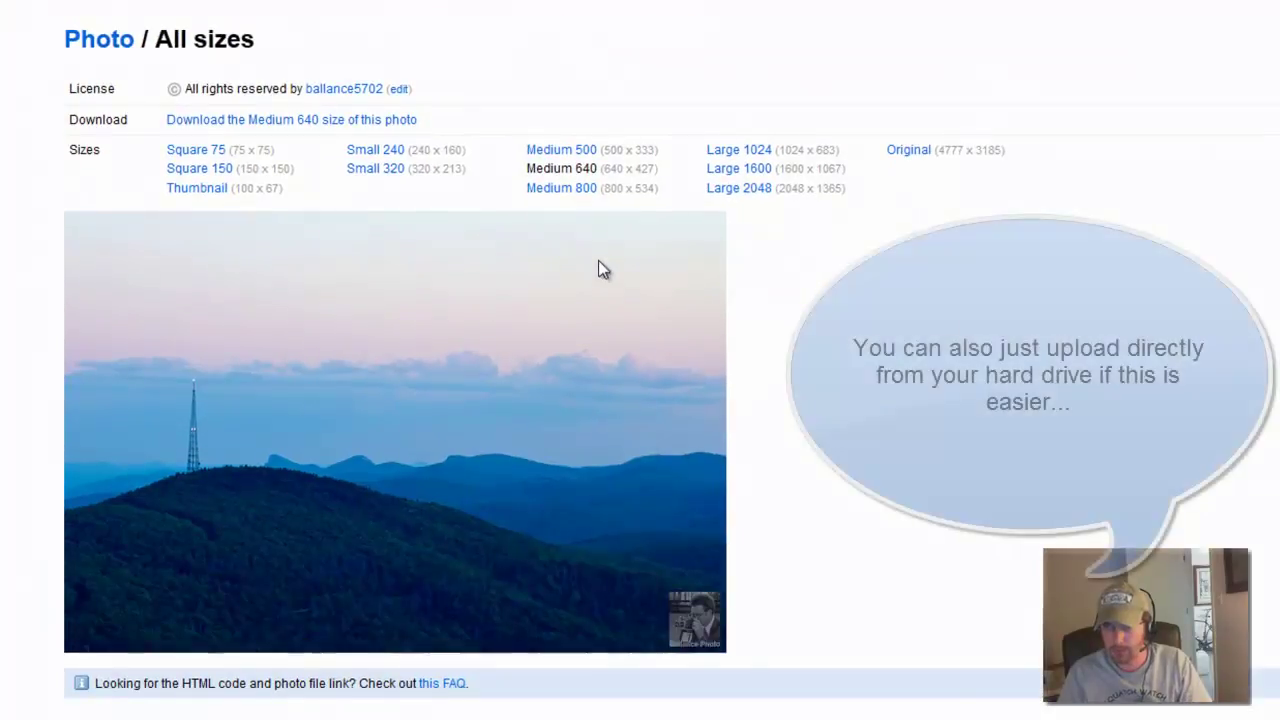
pyautogui.click(560, 188)
pyautogui.click(580, 170)
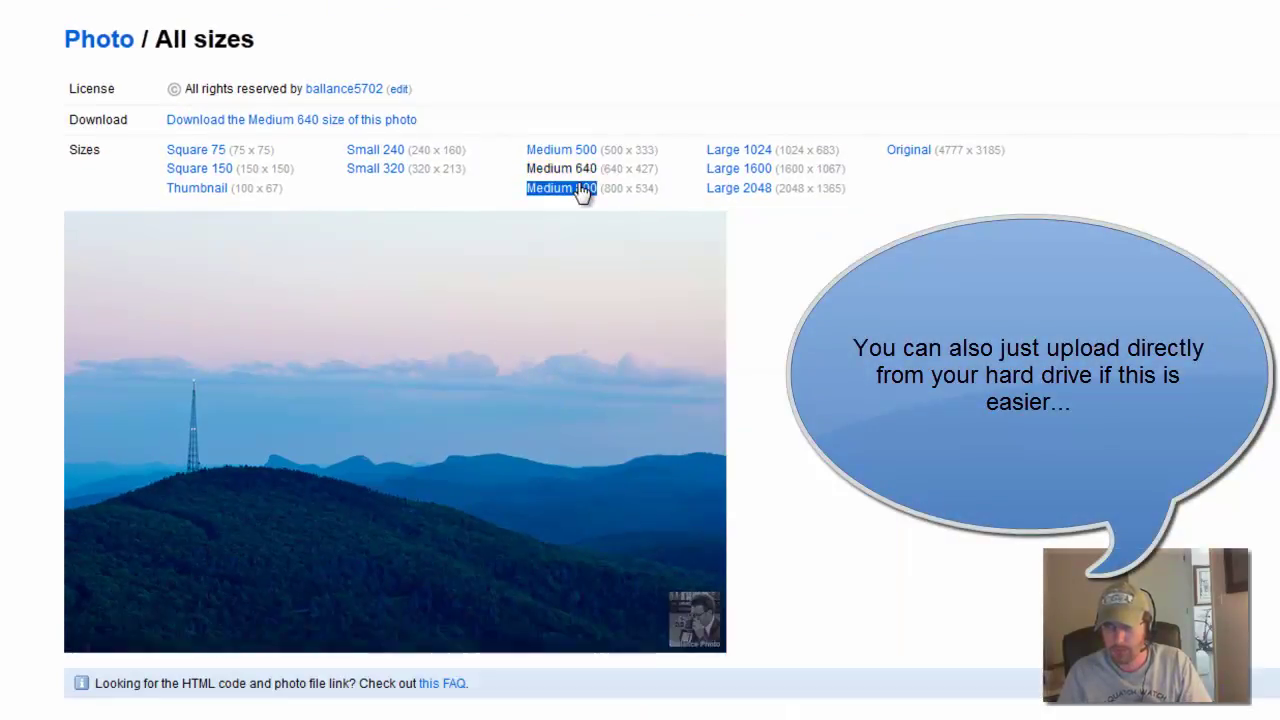
pyautogui.rightClick(589, 372)
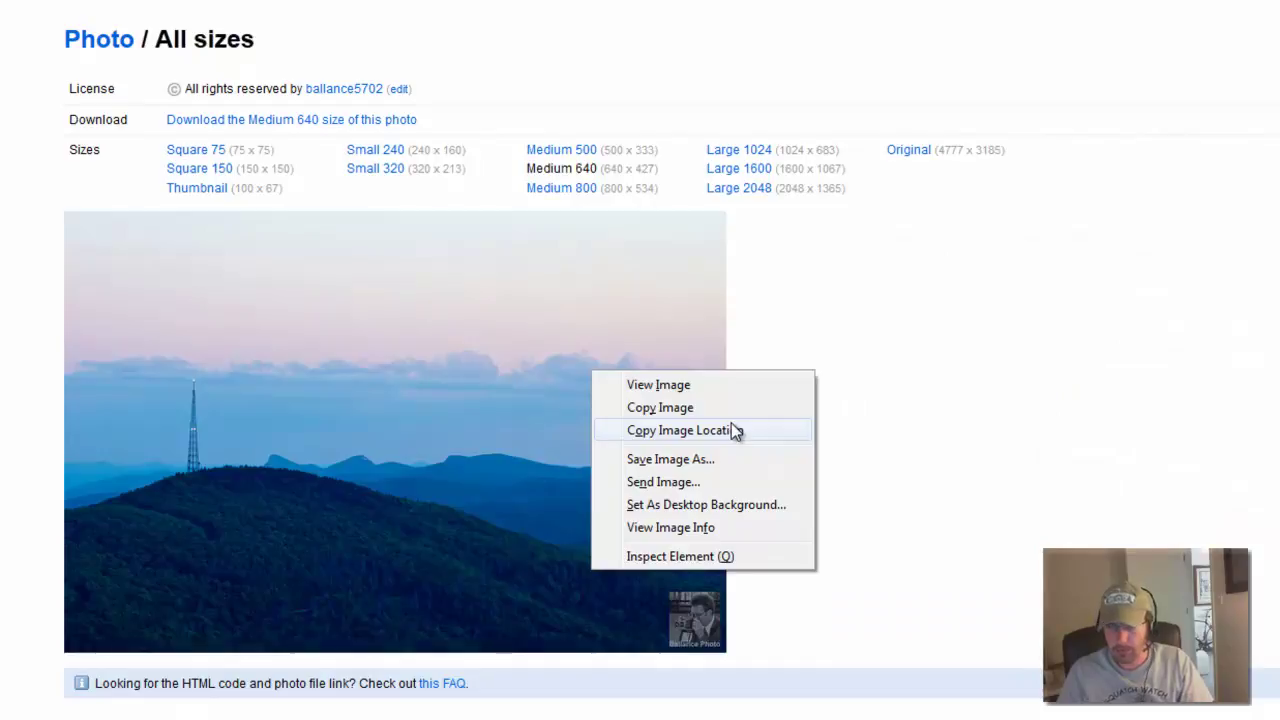
# Copy the Medium 640 image address and insert it as an image in the Meetup reply.
pyautogui.click(726, 436)
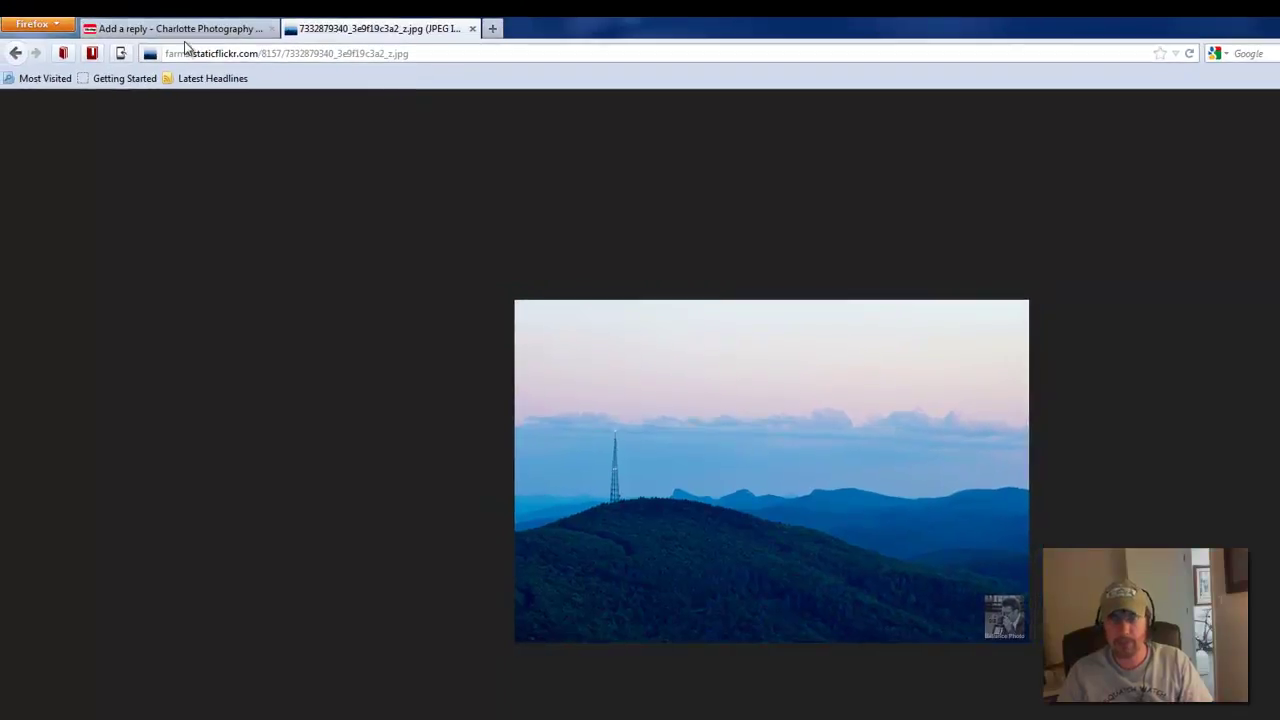
pyautogui.click(185, 30)
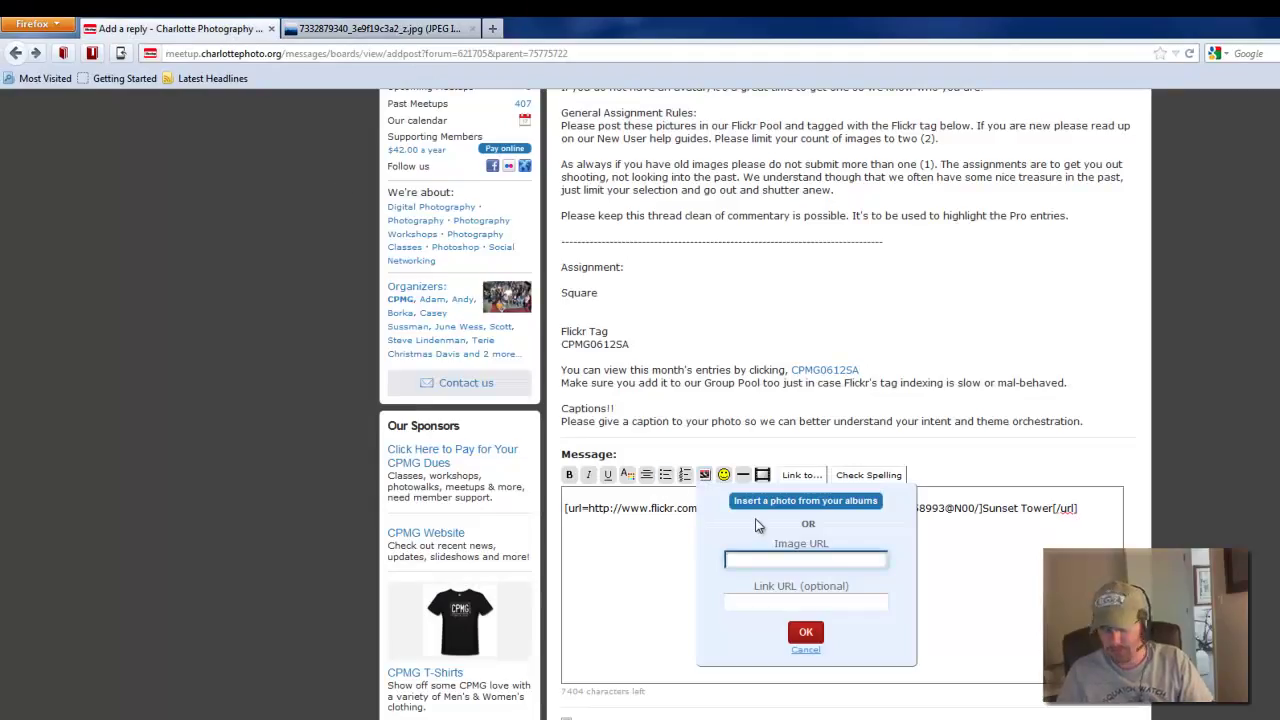
pyautogui.hotkey('ctrl', 'v')
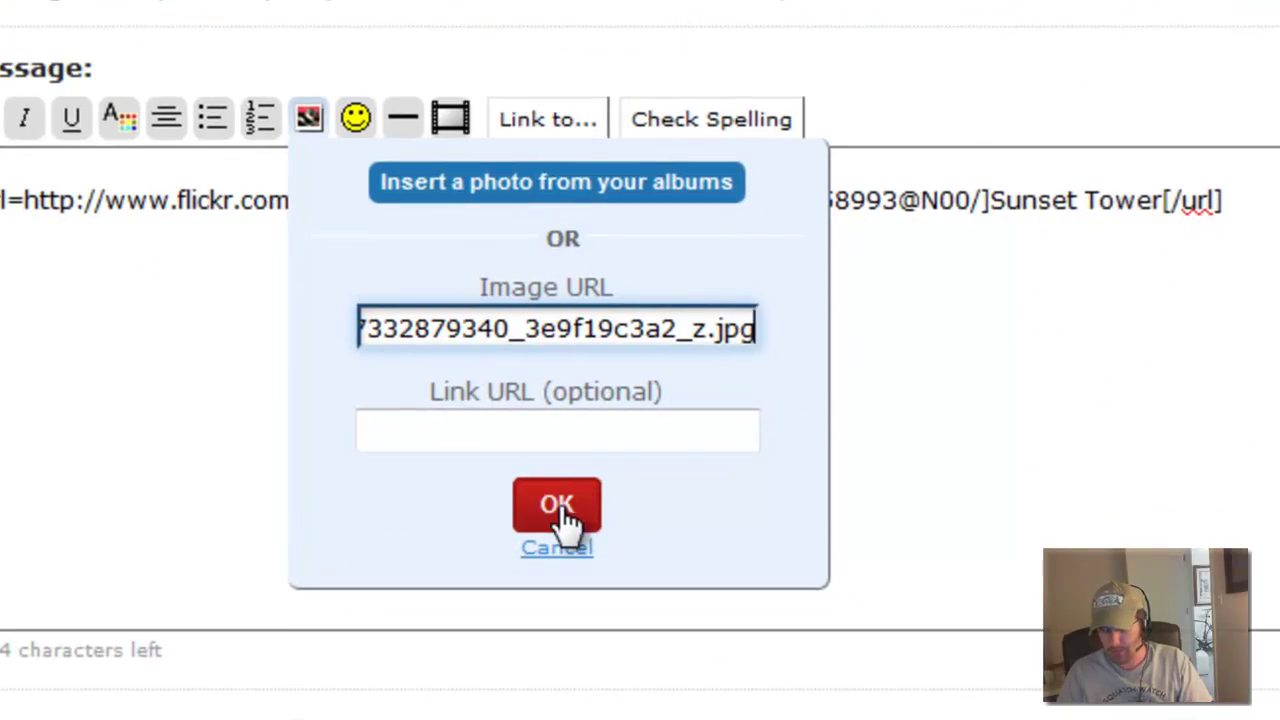
pyautogui.click(560, 508)
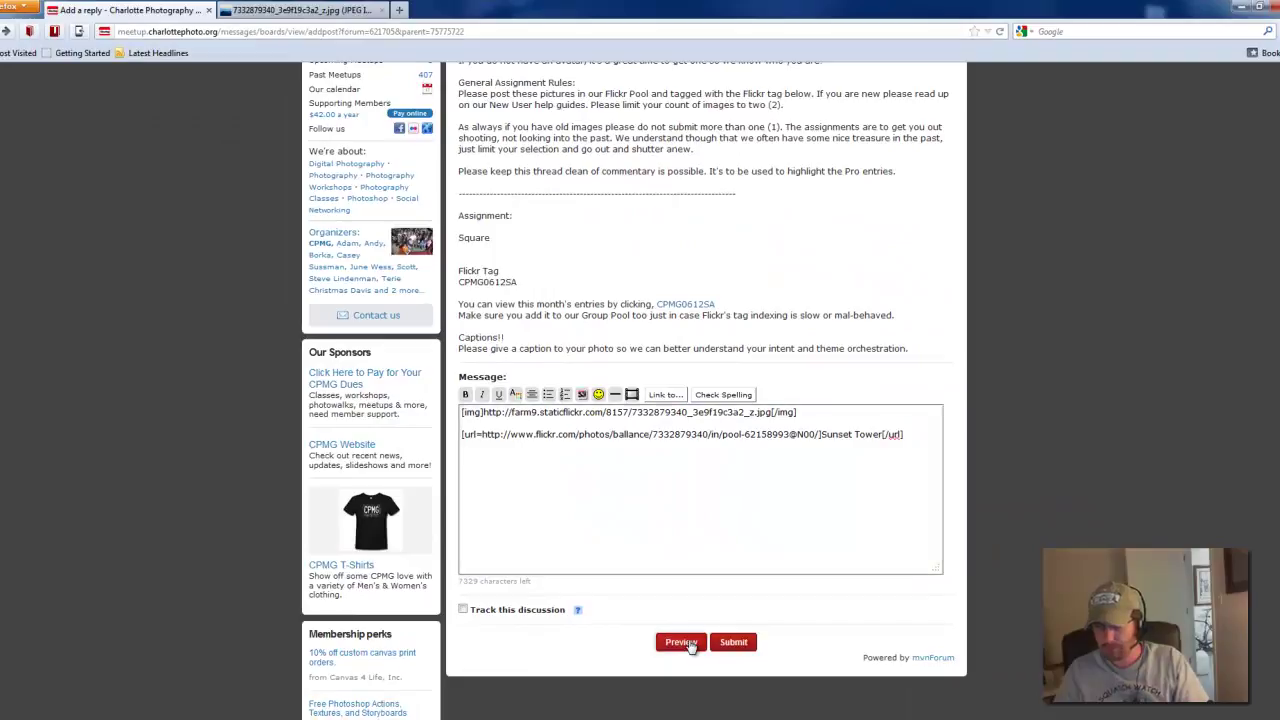
# Preview the reply and scroll back down to the message box.
pyautogui.click(681, 642)
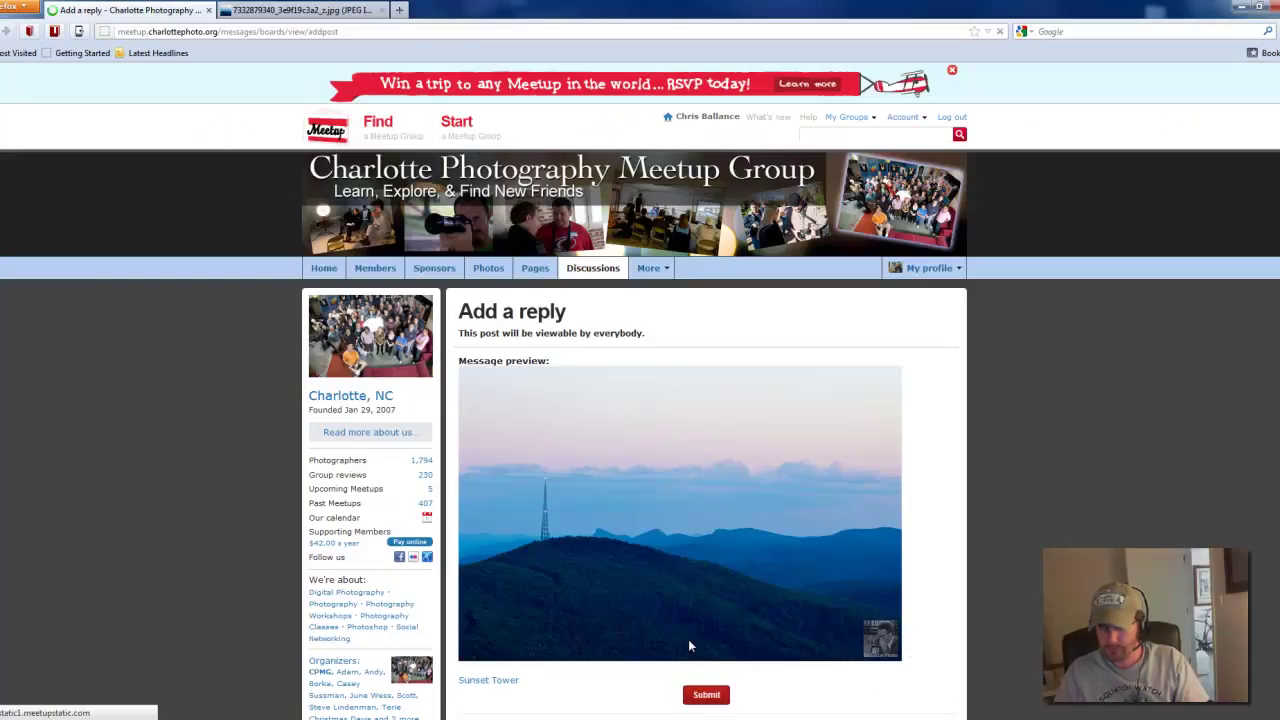
pyautogui.scroll(-1, 748, 572)
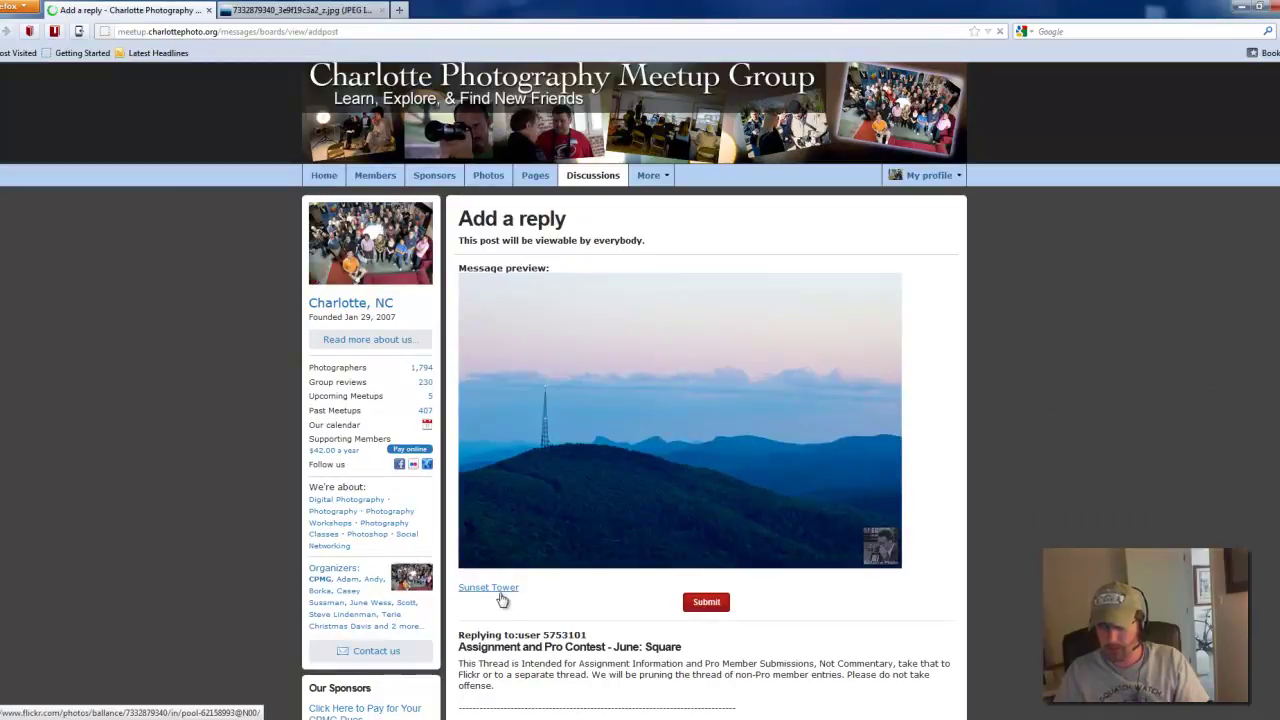
pyautogui.scroll(-3, 503, 598)
pyautogui.scroll(4, 540, 520)
pyautogui.scroll(-1, 600, 440)
pyautogui.scroll(-3, 664, 380)
pyautogui.scroll(-5, 666, 391)
pyautogui.scroll(-2, 697, 323)
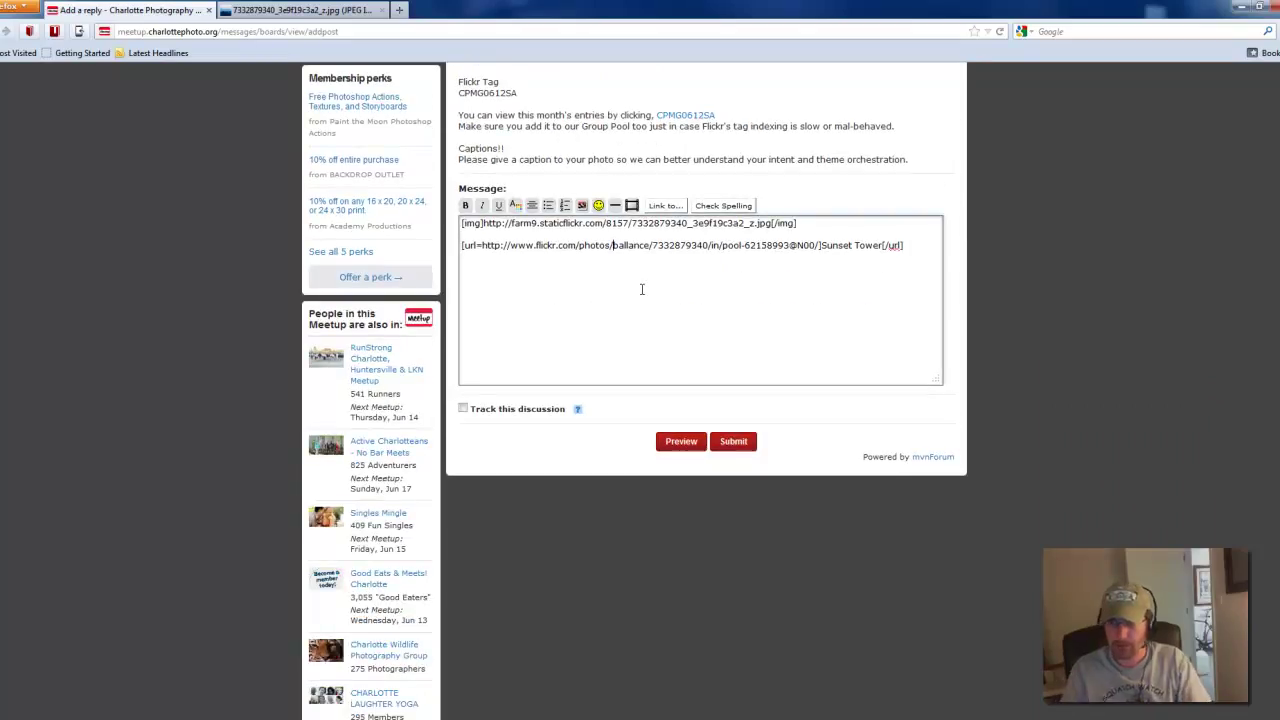
# Add the comment 'Let's talk about this photo. blah blah blah..' below the caption and submit.
pyautogui.press('Up')
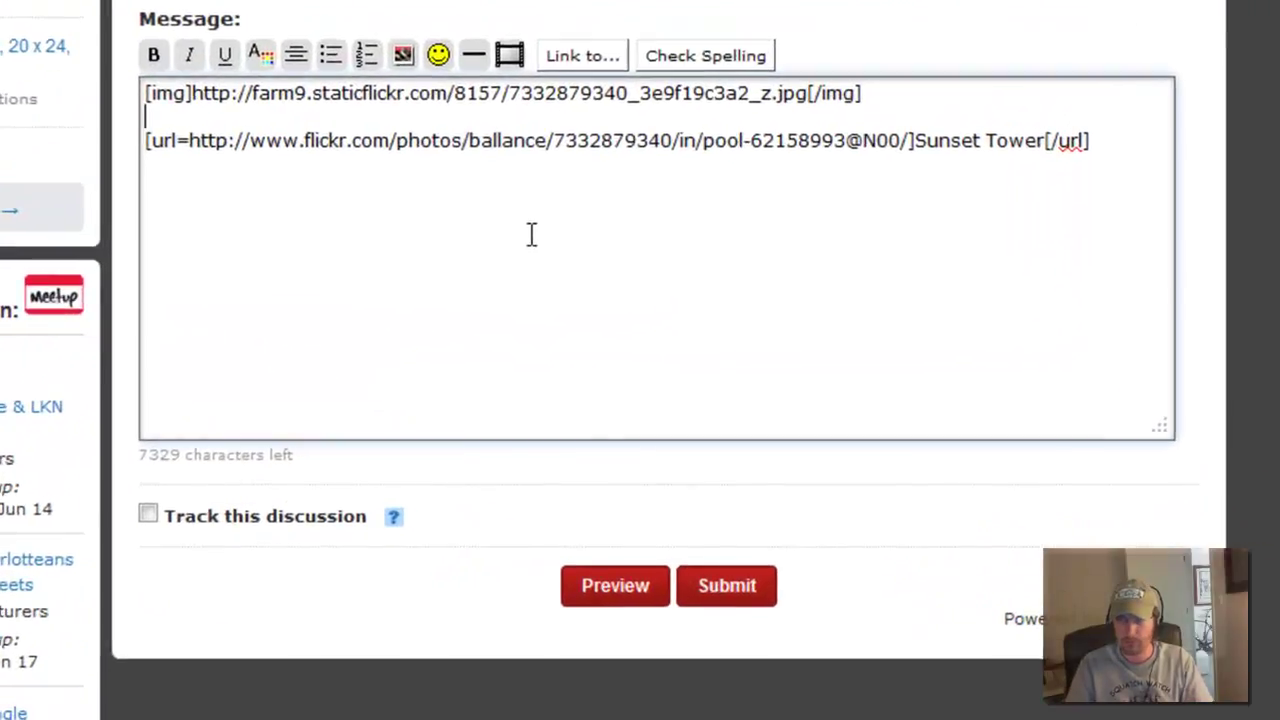
pyautogui.press('Return')
pyautogui.press('Return')
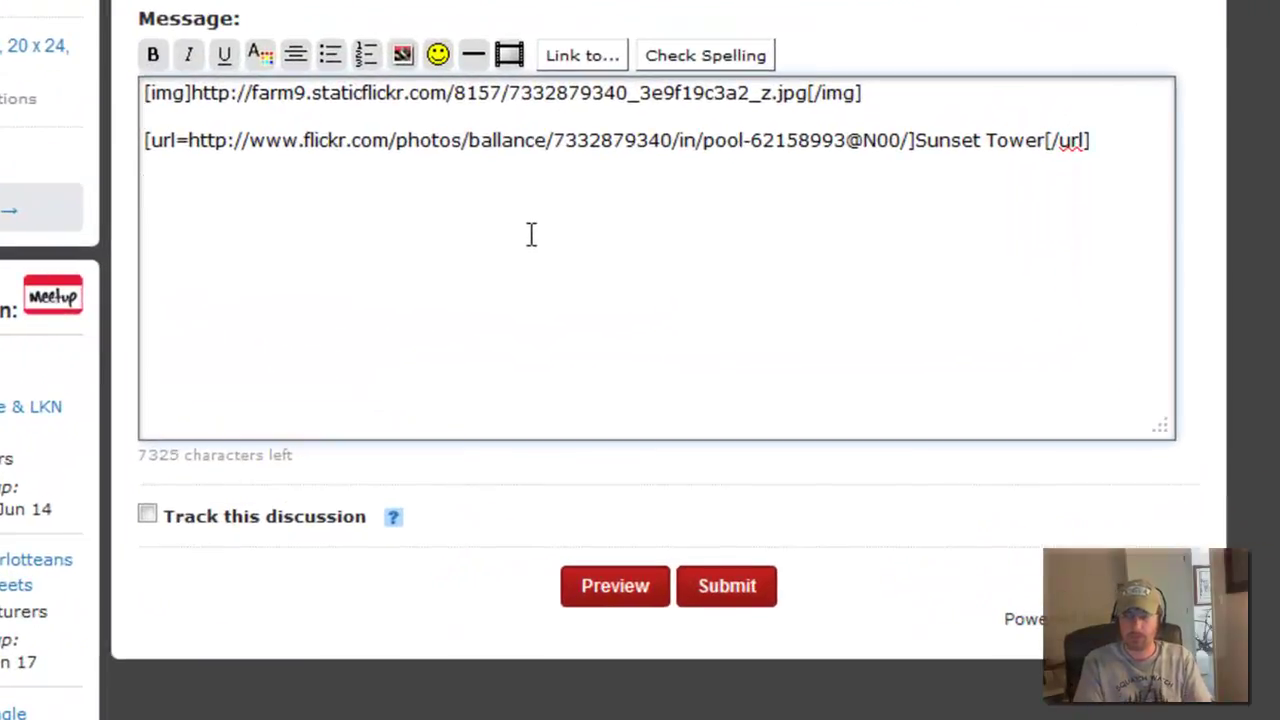
pyautogui.write("Let'stalk about this ")
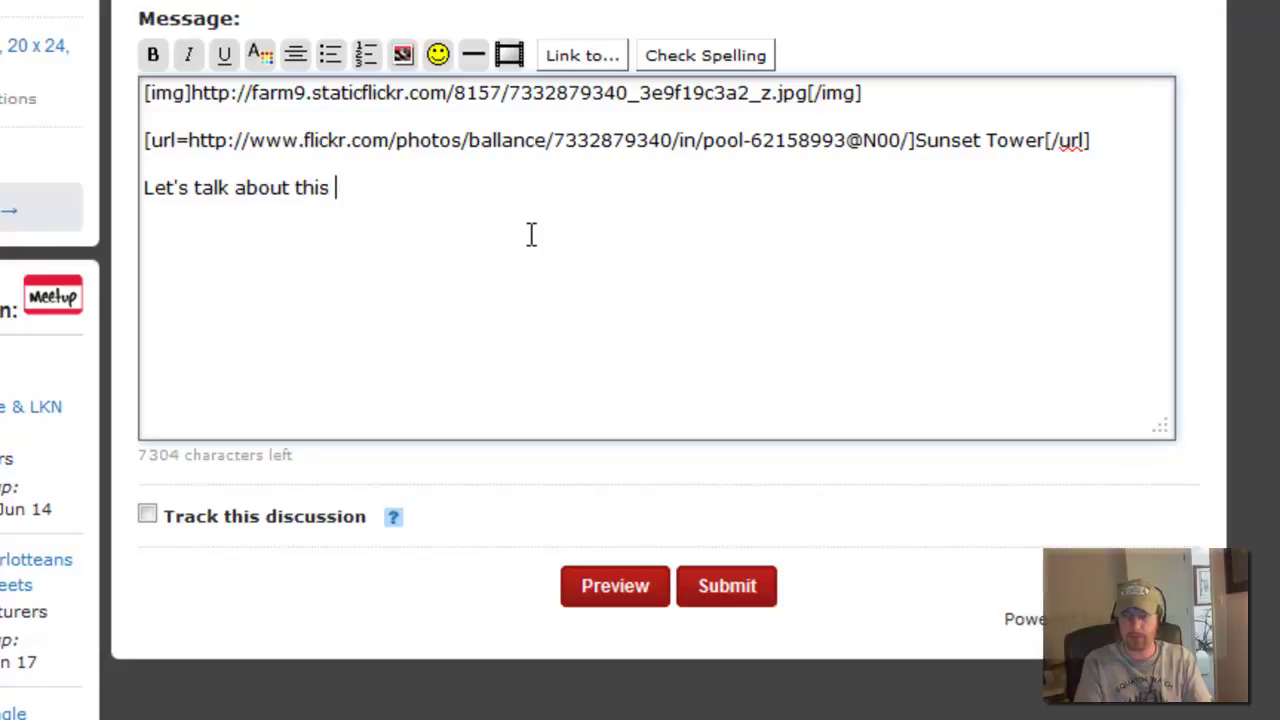
pyautogui.write('photo.')
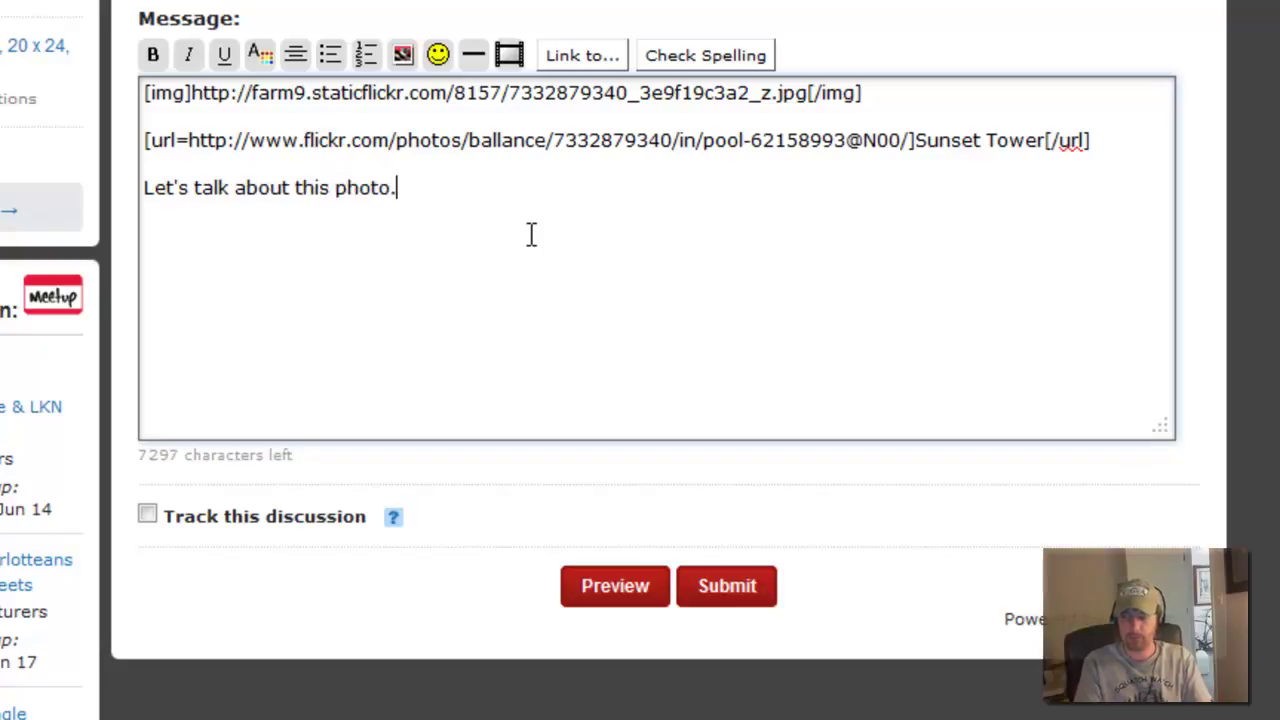
pyautogui.write('  blah blah blah..')
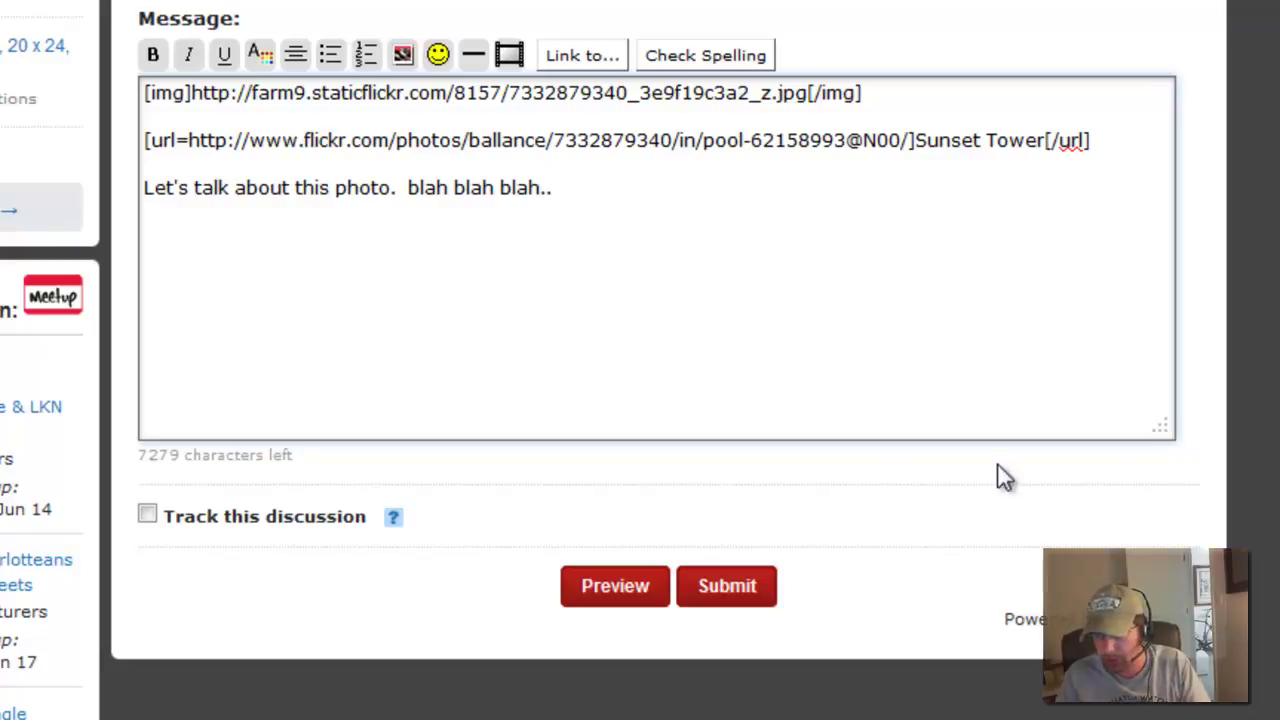
pyautogui.click(715, 578)
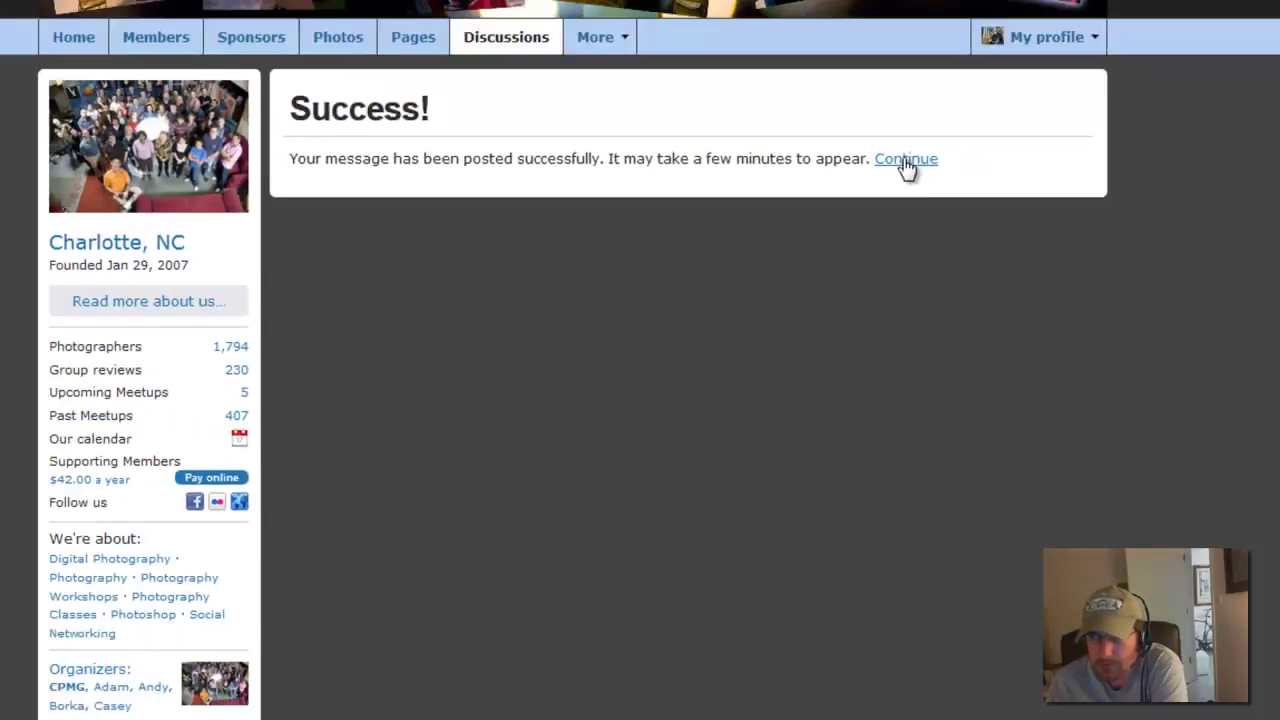
# Find the posted reply in the contest thread and open its Sunset Tower caption link on Flickr.
pyautogui.click(906, 160)
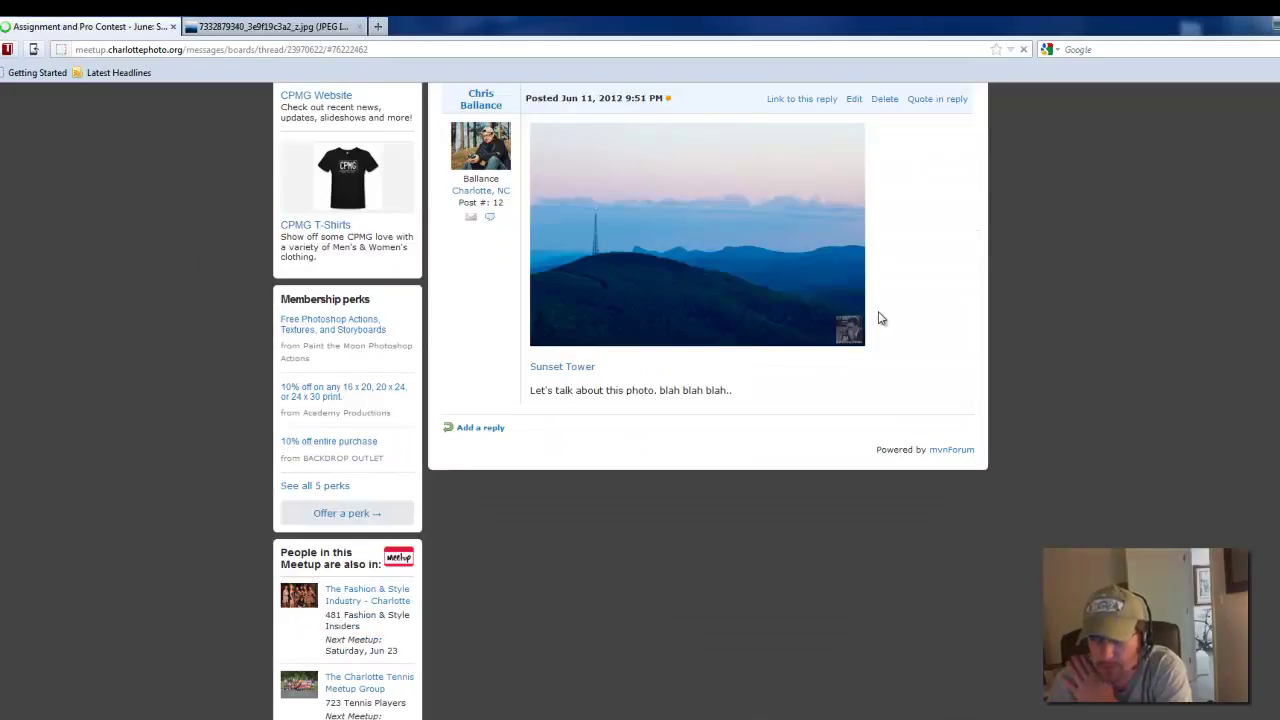
pyautogui.scroll(3, 880, 318)
pyautogui.scroll(4, 877, 317)
pyautogui.scroll(5, 880, 300)
pyautogui.scroll(5, 612, 405)
pyautogui.scroll(-3, 612, 405)
pyautogui.scroll(-5, 648, 289)
pyautogui.scroll(-3, 552, 267)
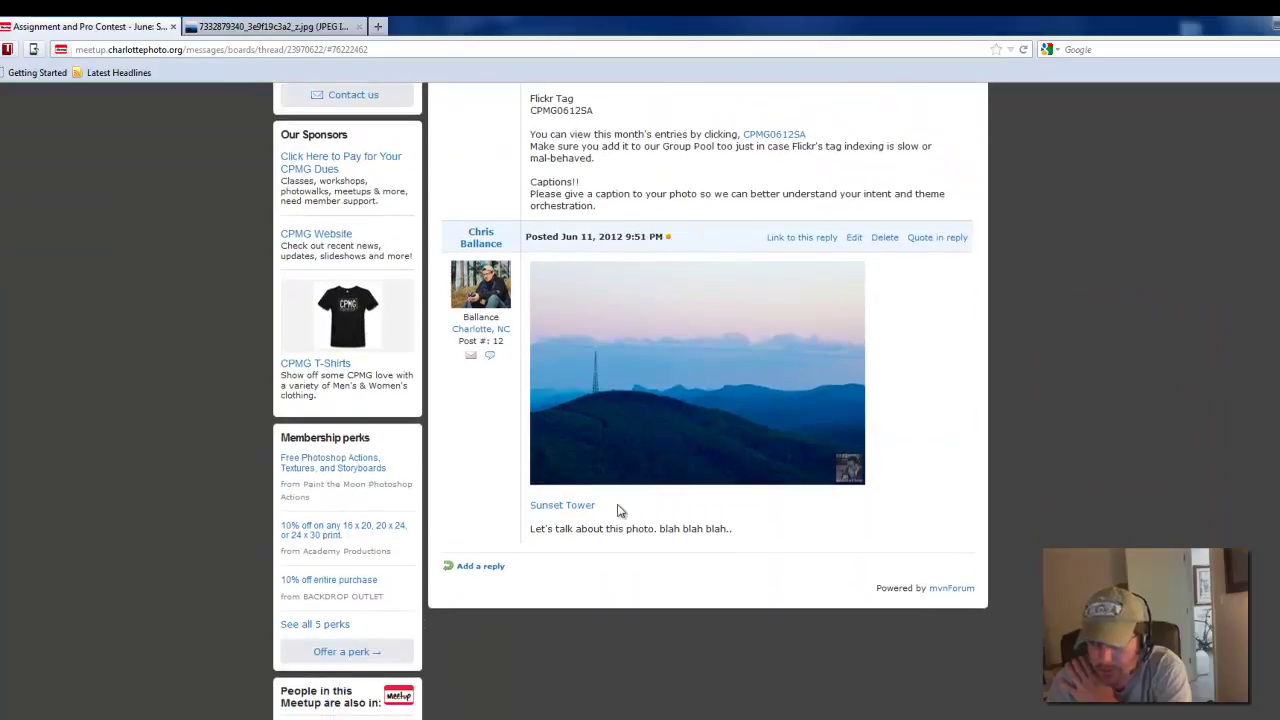
pyautogui.click(584, 510)
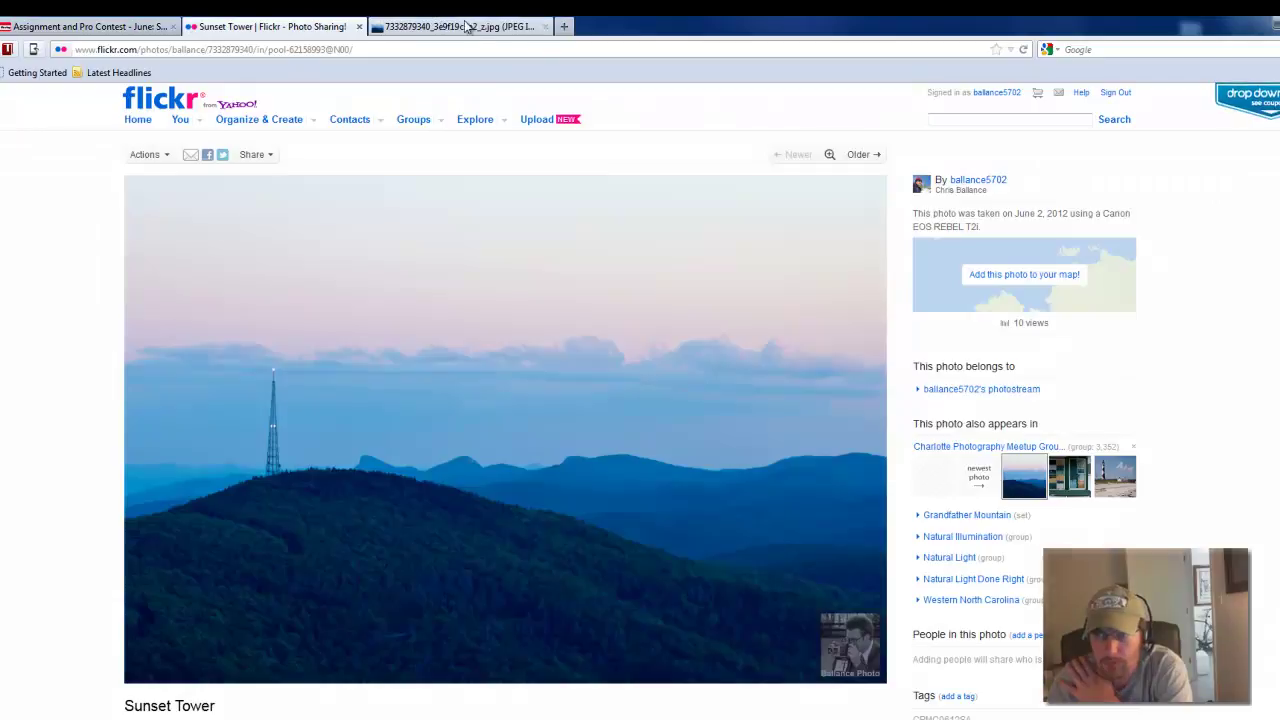
# Close the bare JPEG image tab and return to the Meetup contest thread.
pyautogui.click(522, 34)
pyautogui.click(545, 27)
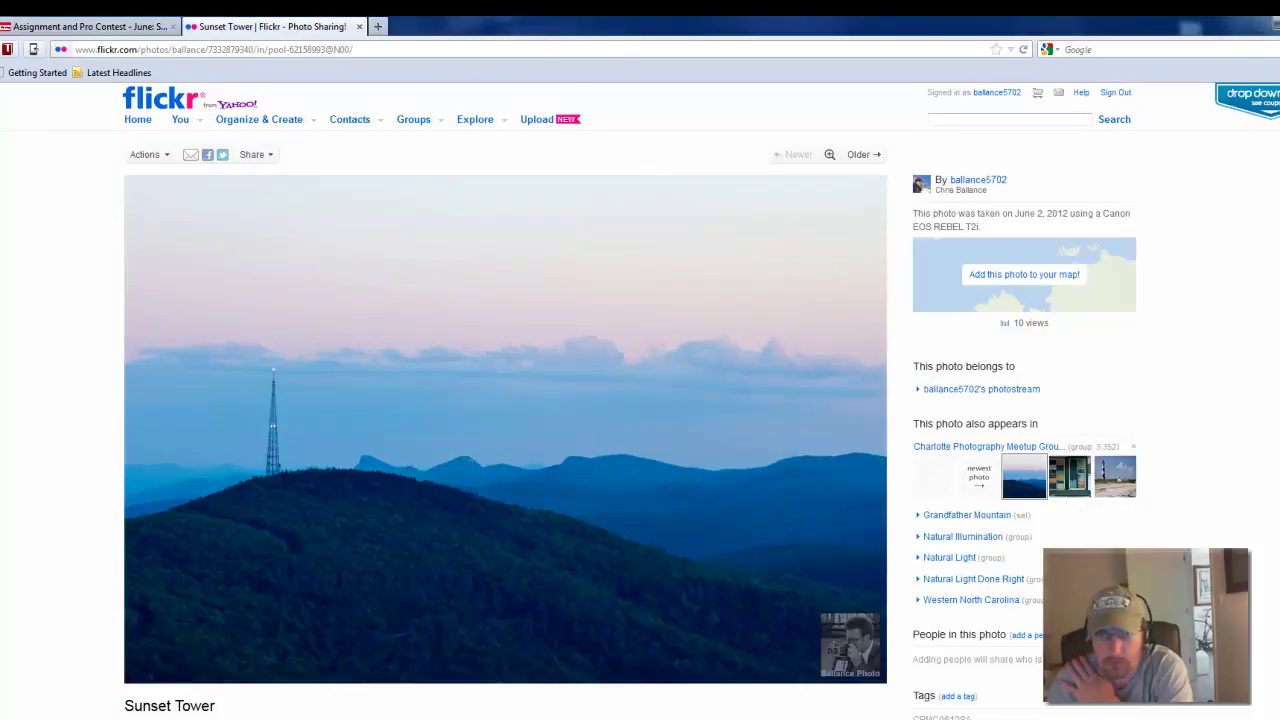
pyautogui.click(50, 28)
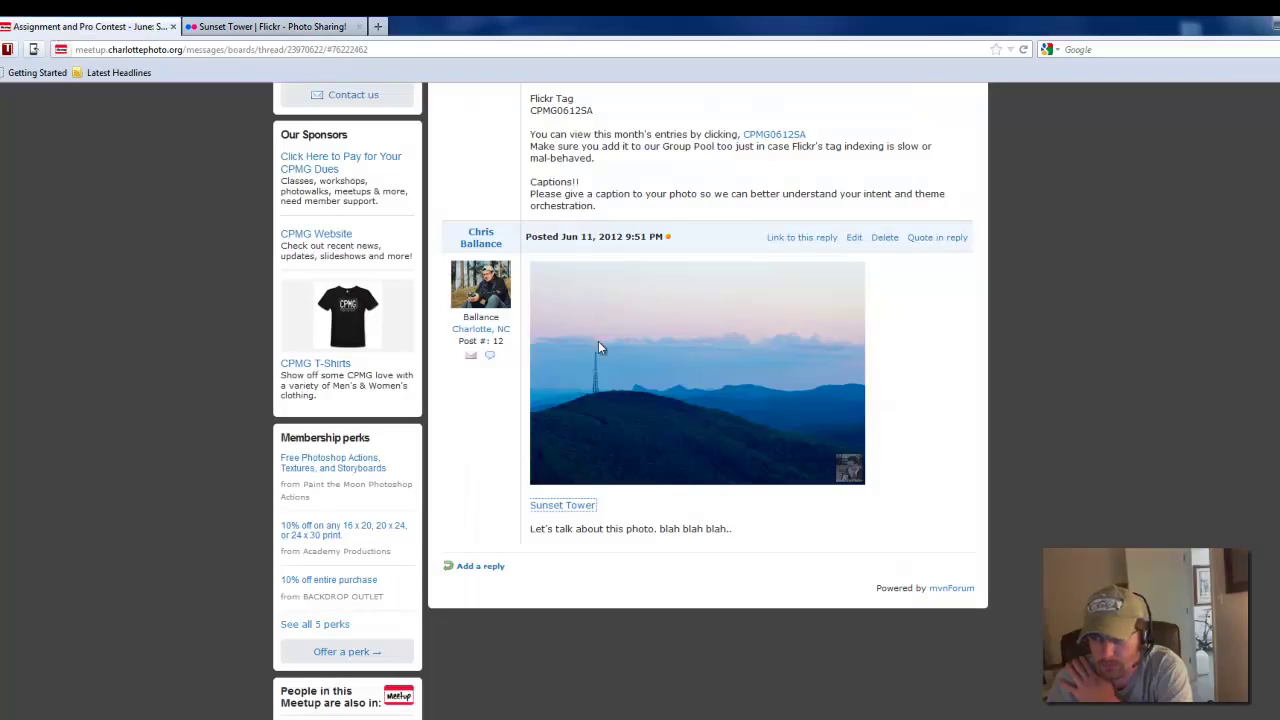
pyautogui.scroll(-3, 626, 377)
pyautogui.scroll(5, 628, 380)
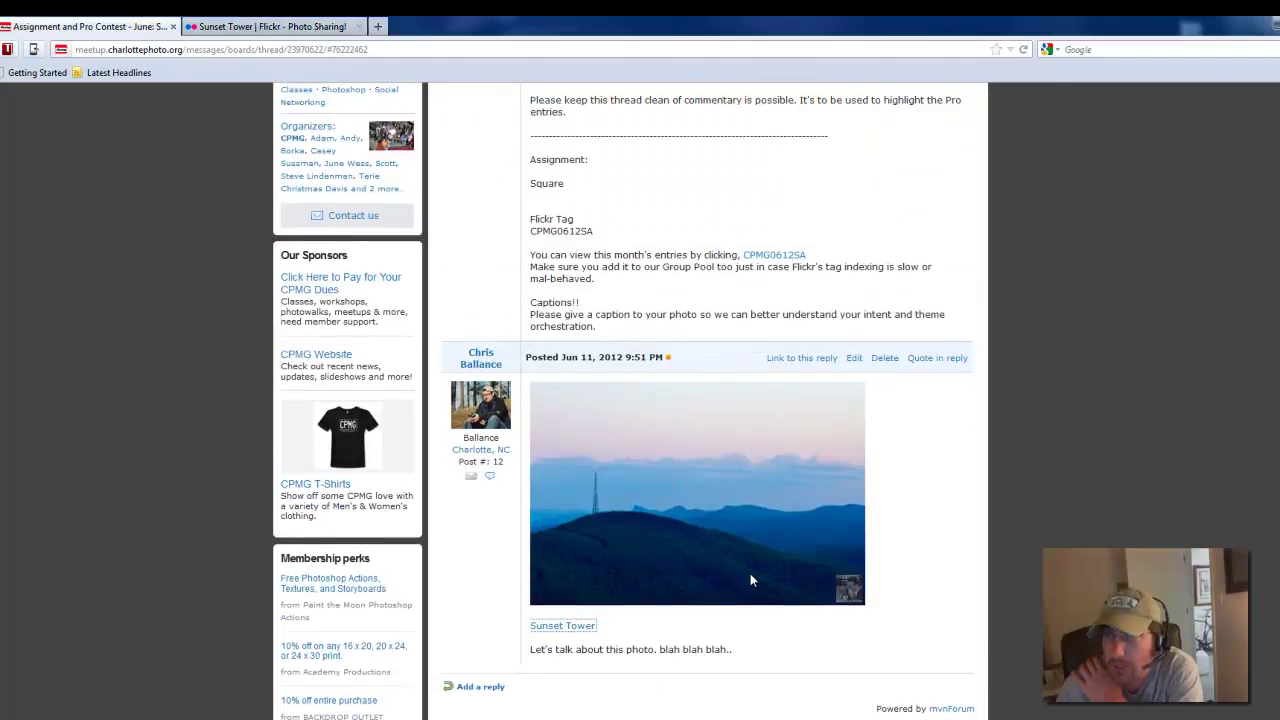